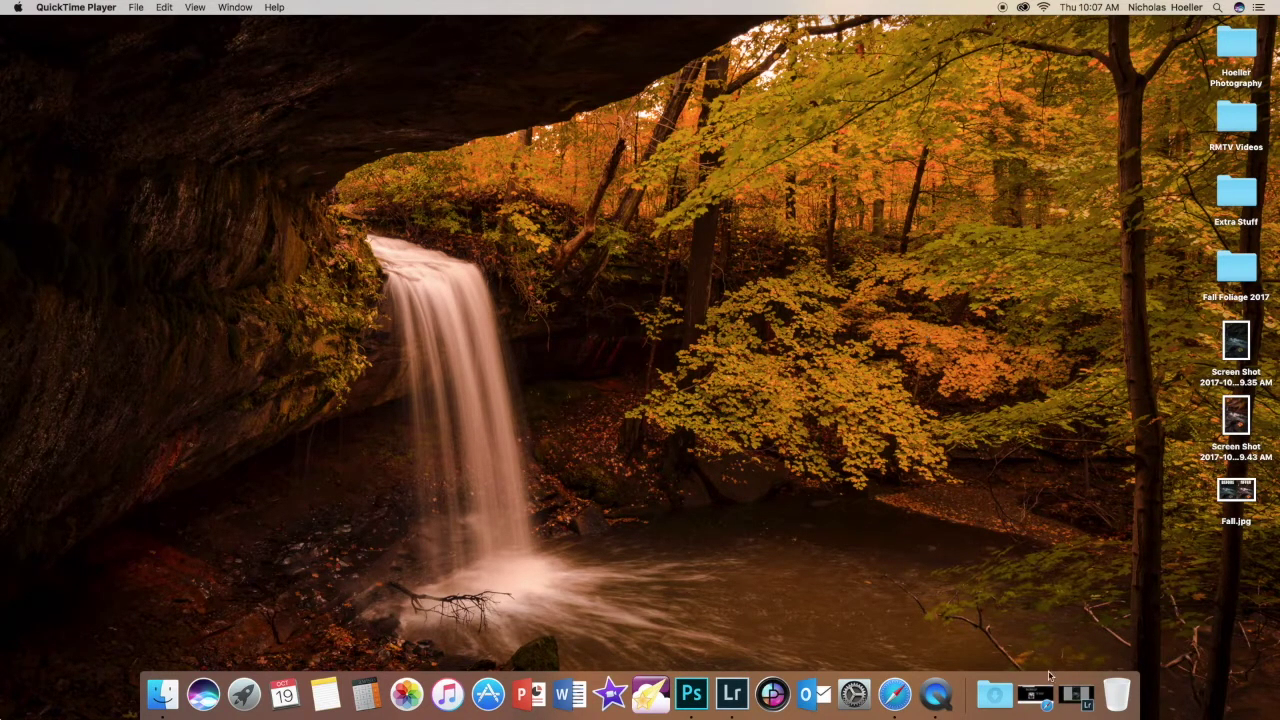
Restore the minimized Lightroom window from the Dock to show the Develop view
click(1076, 694)
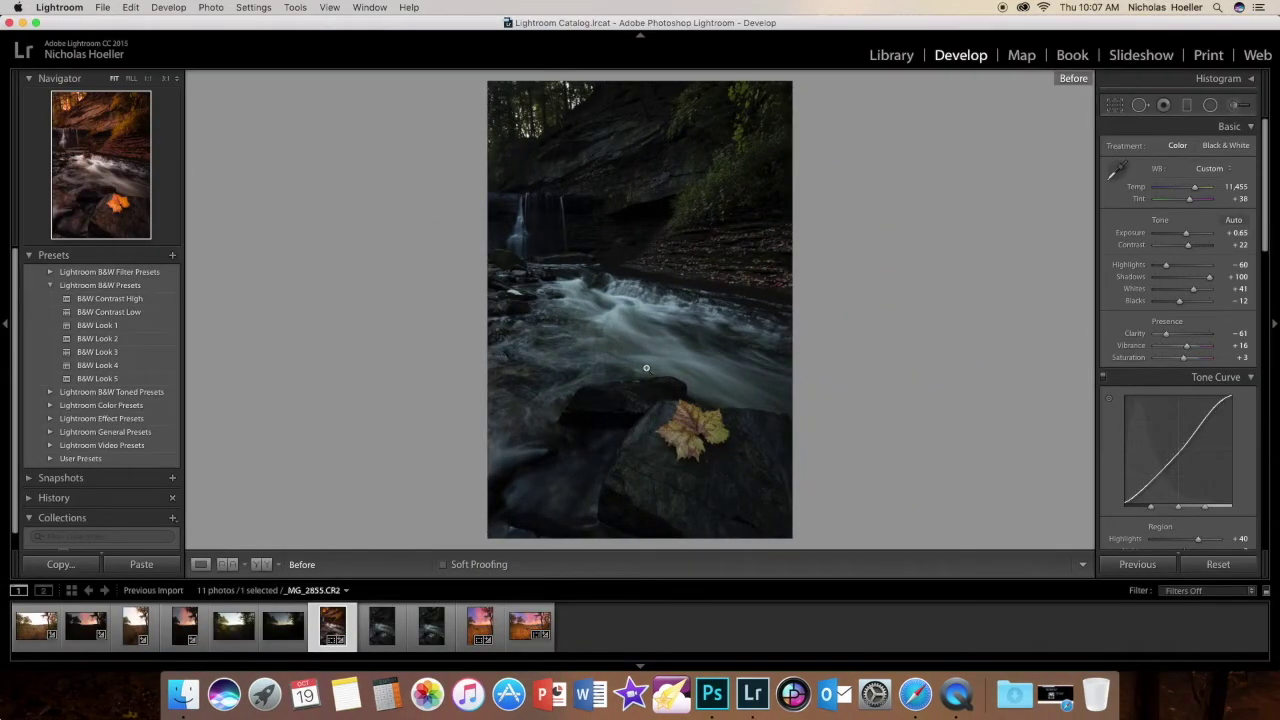
Toggle Before/After, then reset all develop settings to the unedited As Shot original
key(backslash)
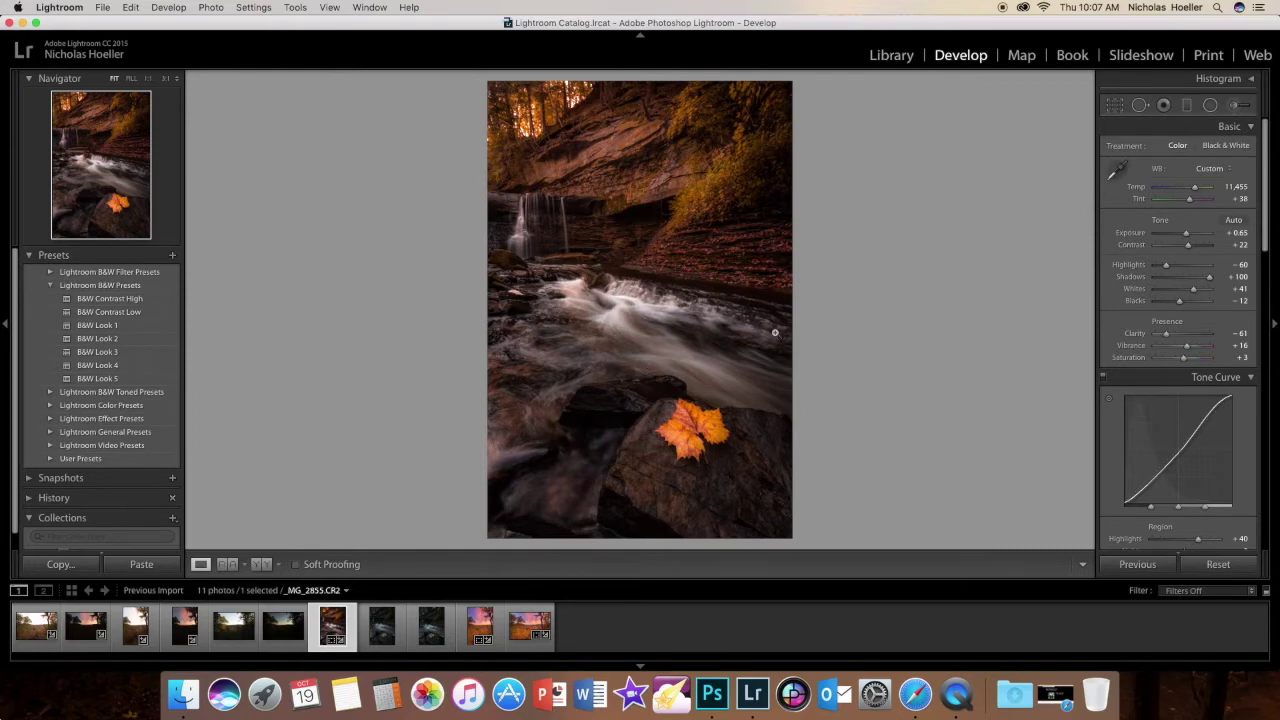
click(1222, 565)
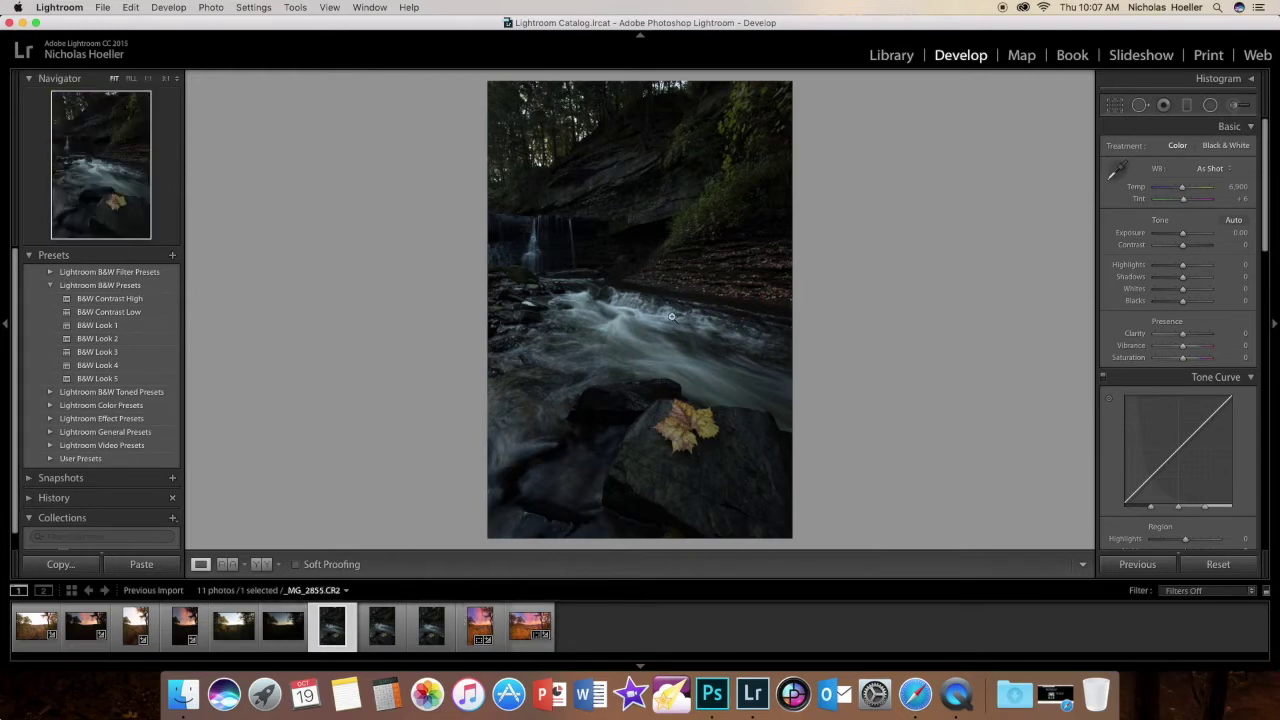
key(y)
key(i)
click(690, 424)
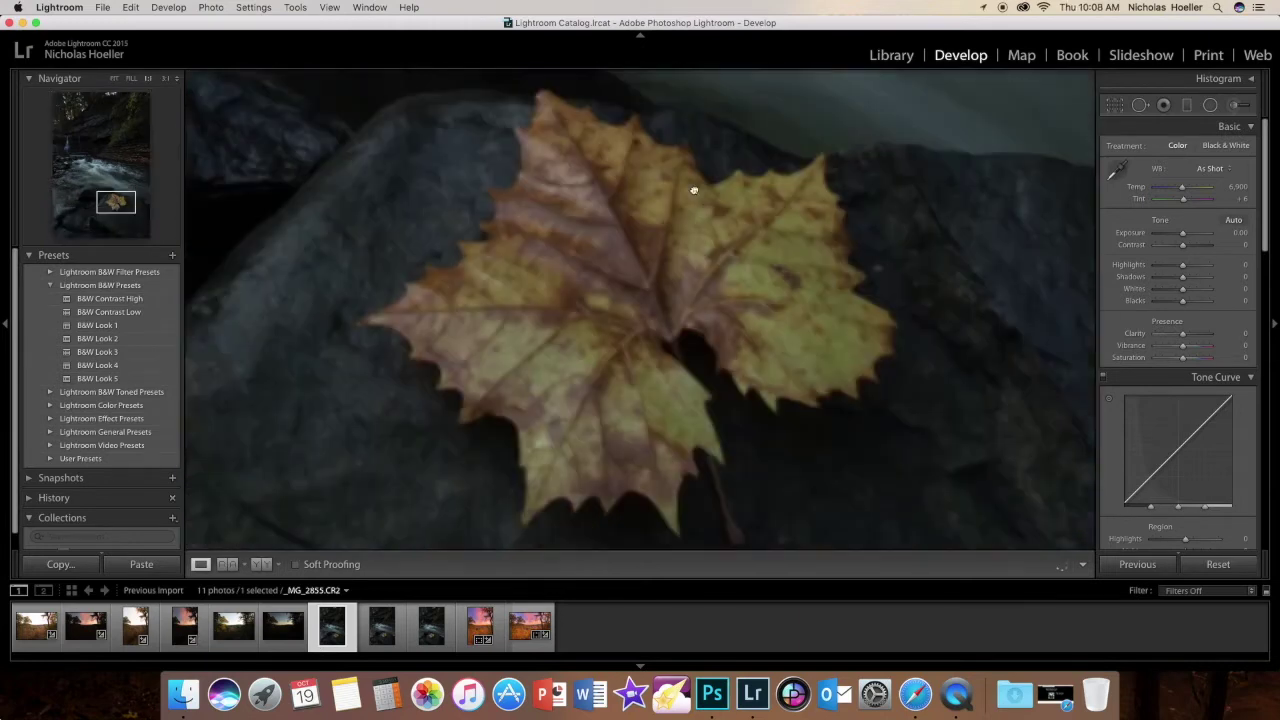
click(620, 204)
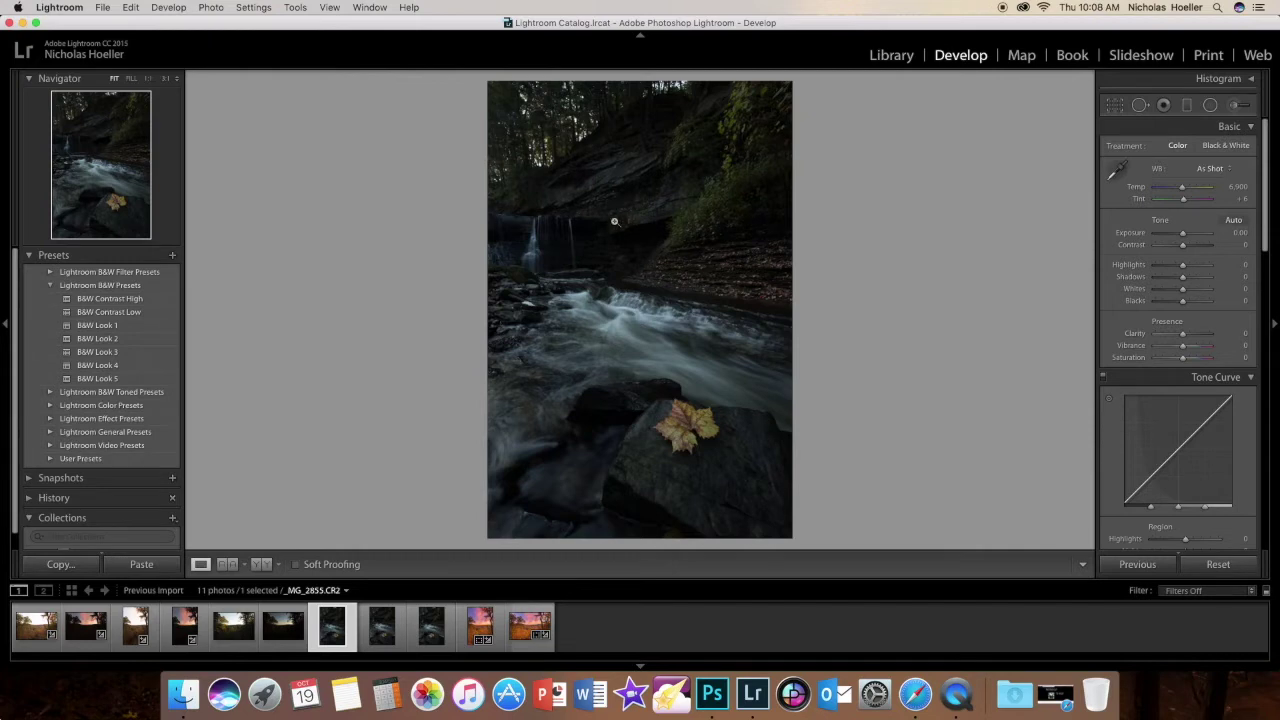
In Lens Corrections, enable Remove Chromatic Aberration and Profile Corrections
scroll(1201, 326, down, 1)
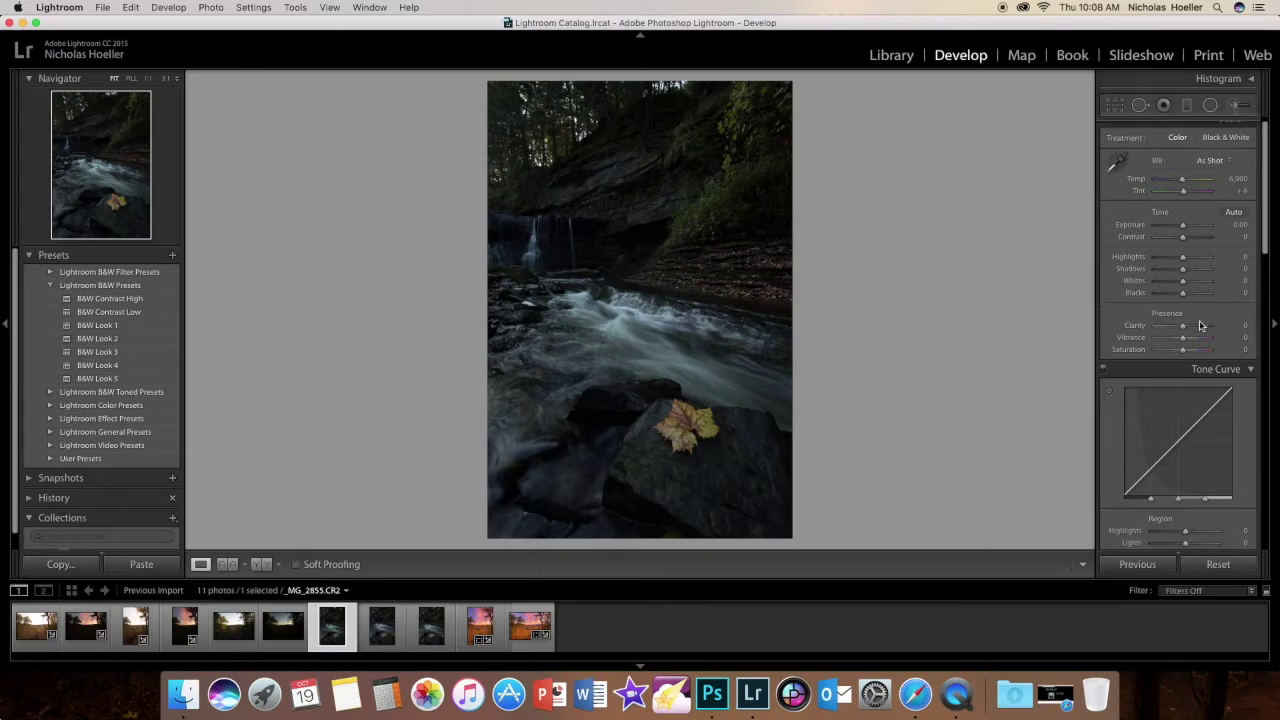
scroll(1201, 326, down, 15)
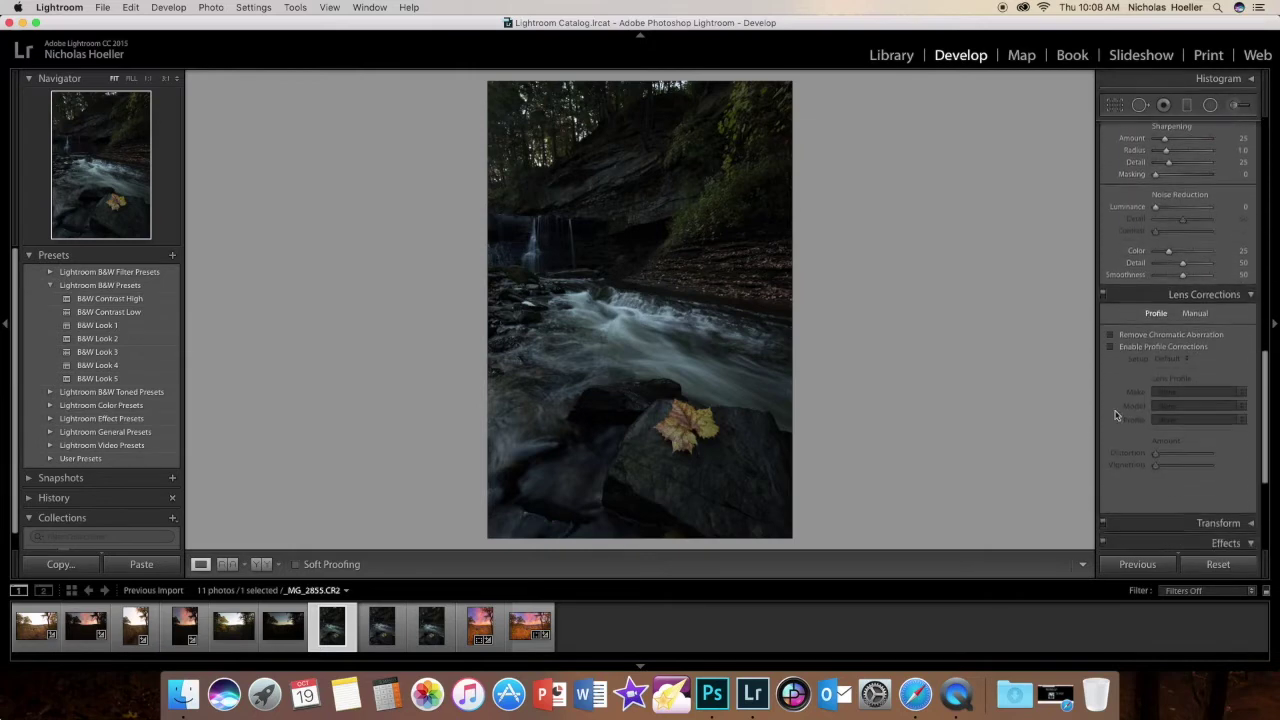
click(1215, 328)
click(1183, 341)
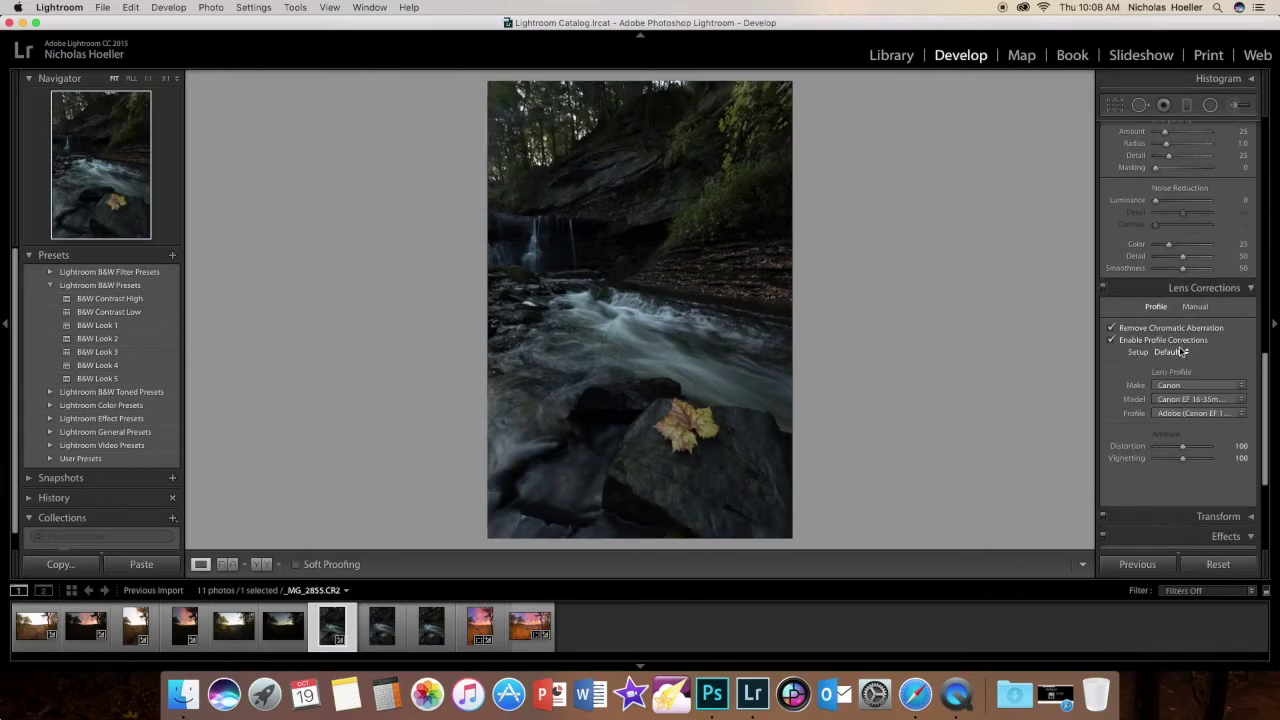
Crop the photo slightly tighter at the original aspect ratio, shifting the scene upward
scroll(1182, 350, up, 15)
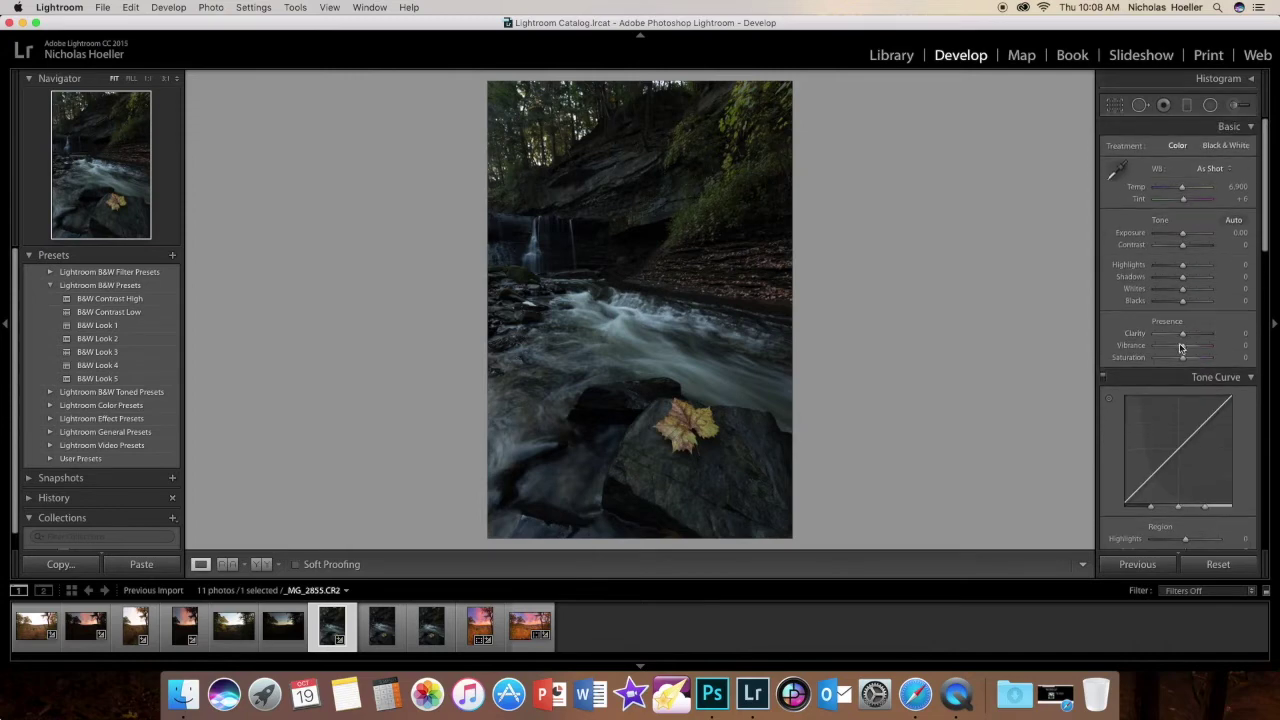
click(1114, 104)
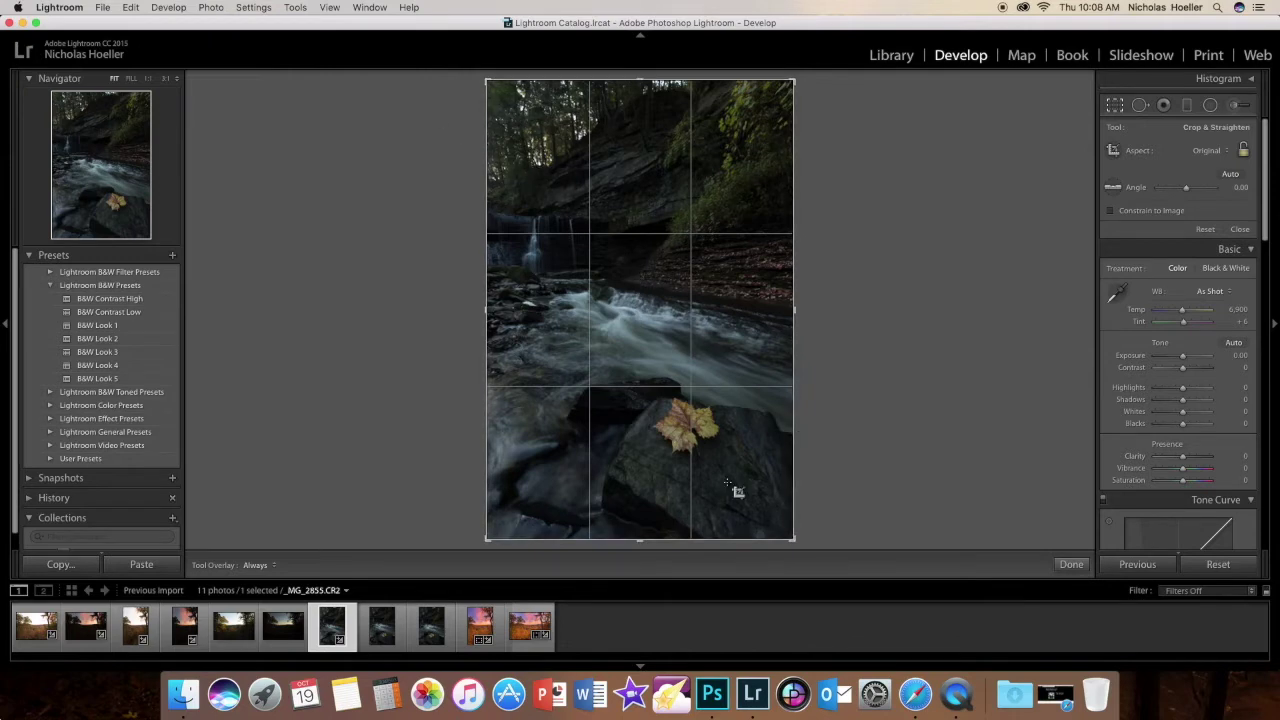
key(shift)
drag(790, 538, 771, 529)
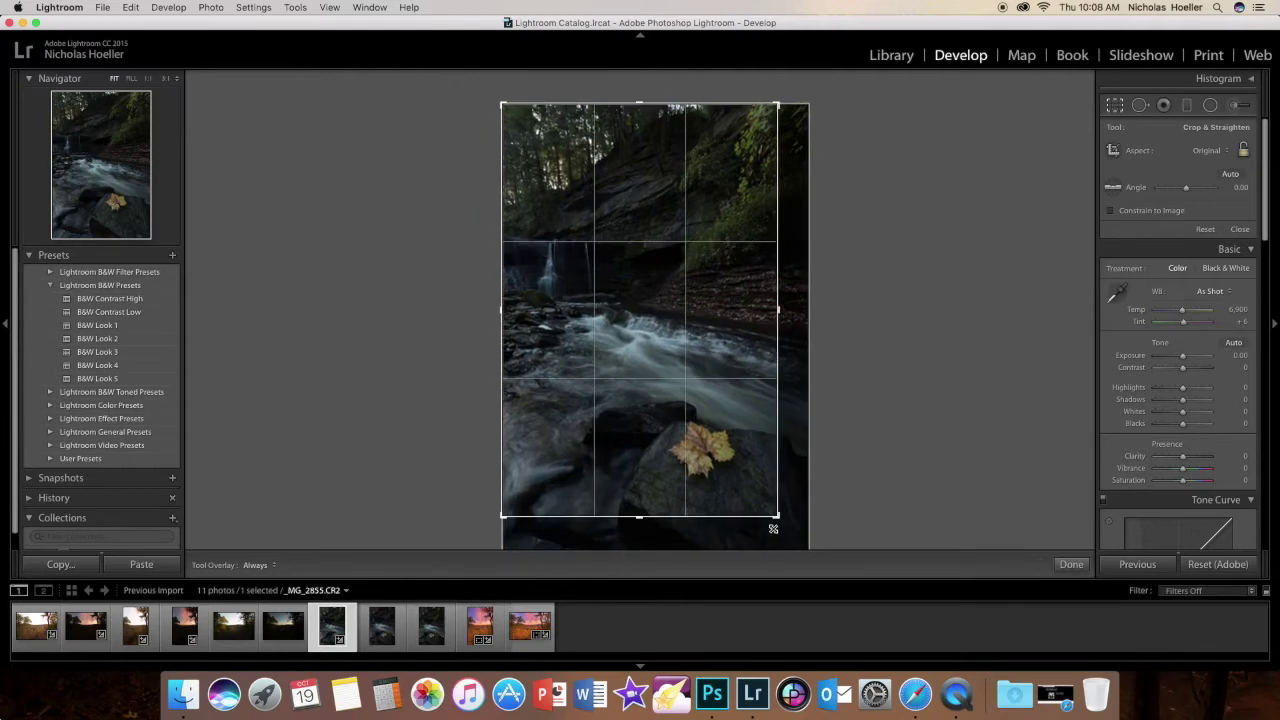
drag(651, 374, 651, 349)
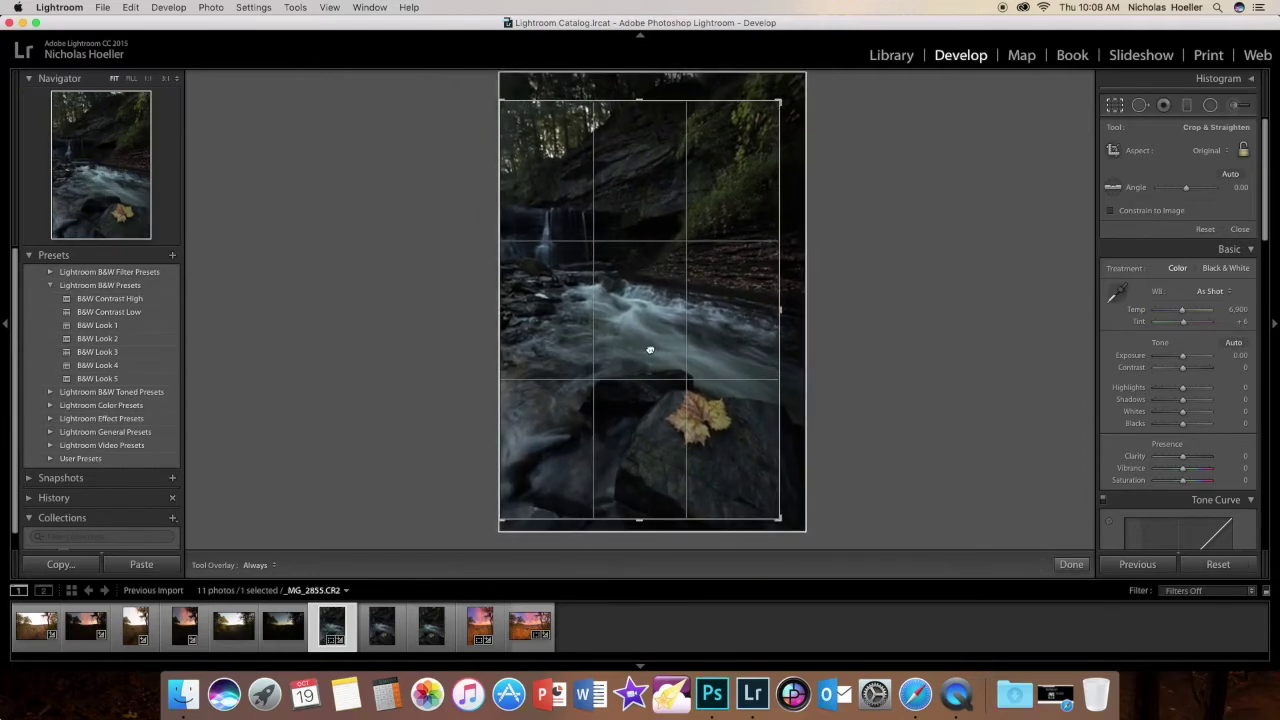
click(1071, 564)
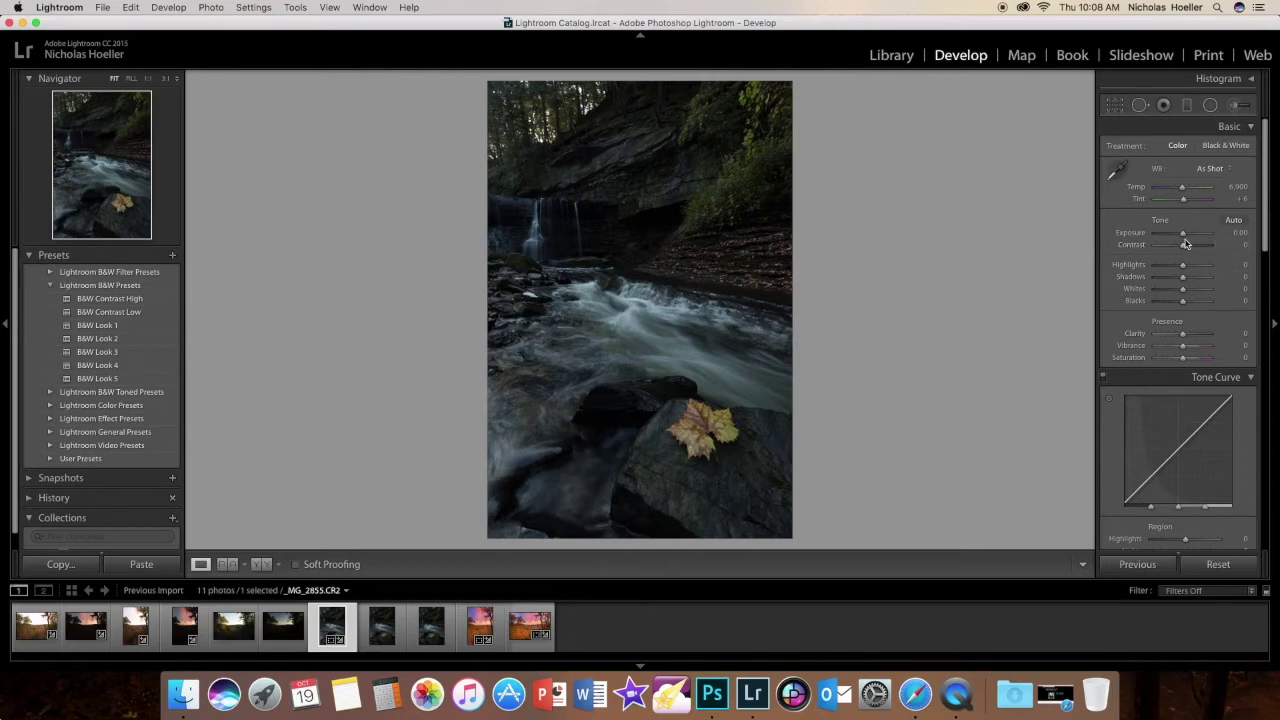
Set Basic tone to Exposure +0.65, Highlights −39, Shadows +100, Whites +35 and Blacks −20
drag(1183, 237, 1174, 268)
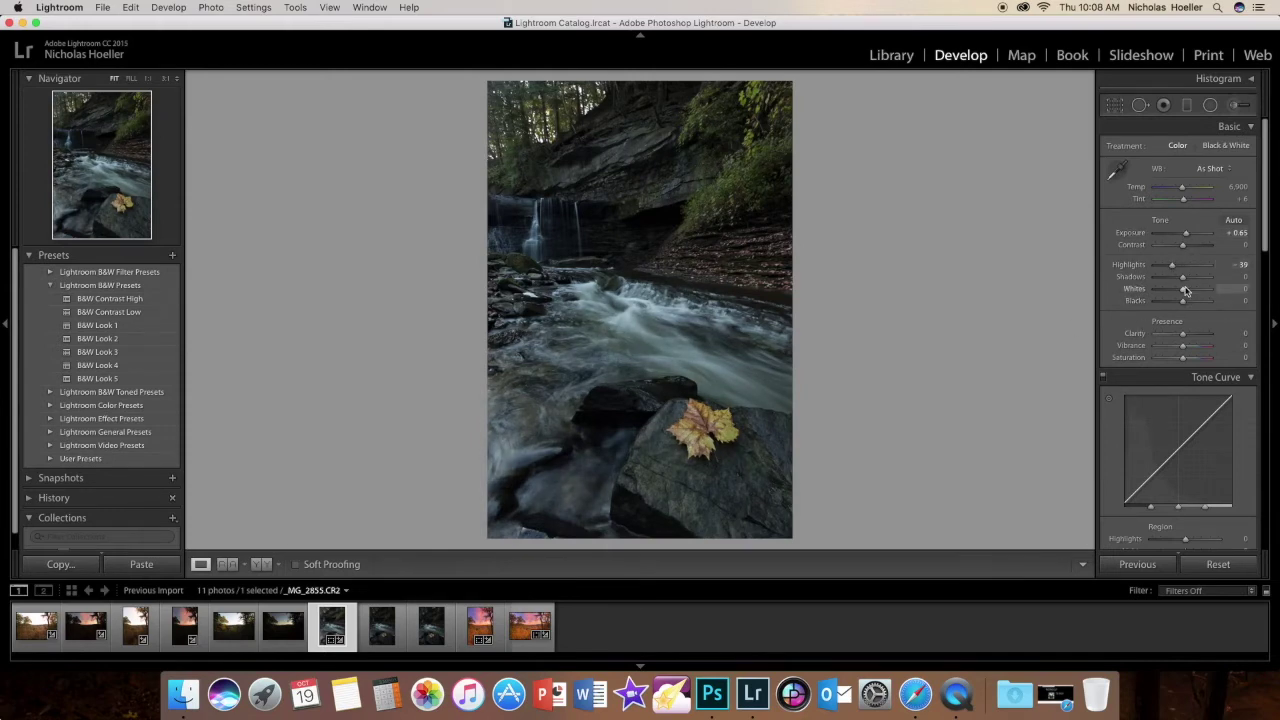
drag(1184, 281, 1227, 279)
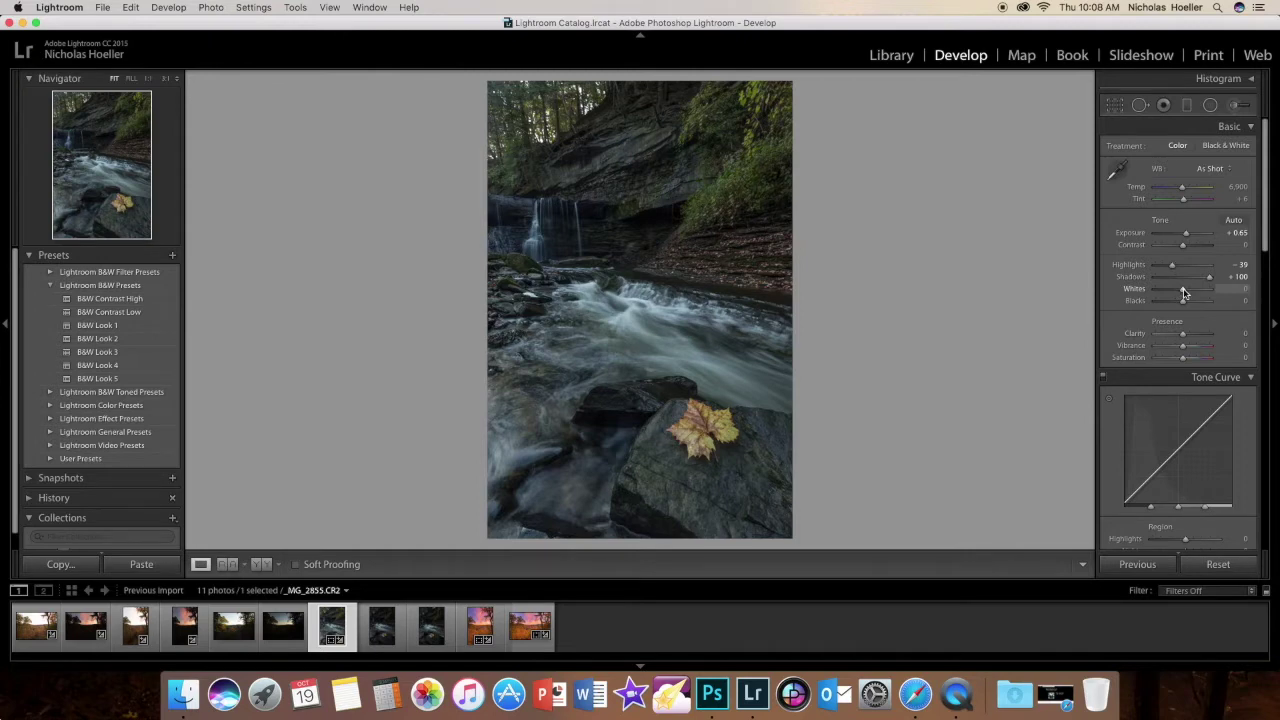
drag(1184, 292, 1192, 296)
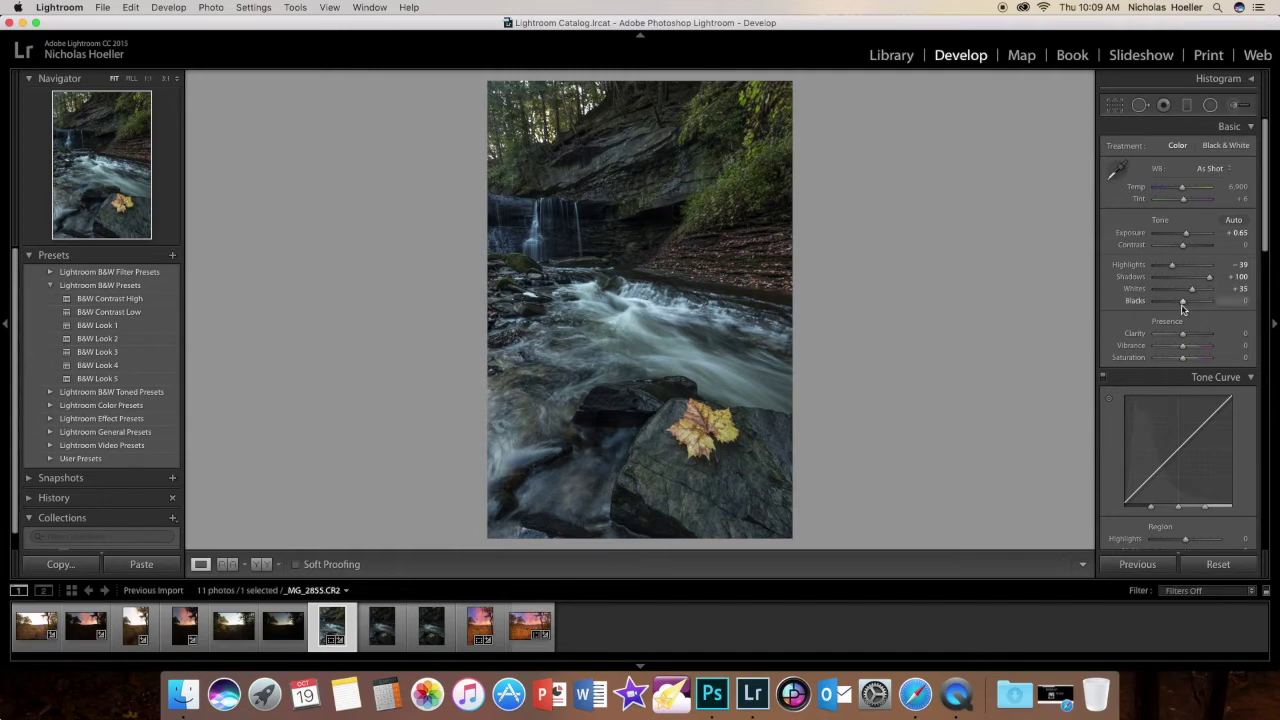
drag(1183, 303, 1178, 307)
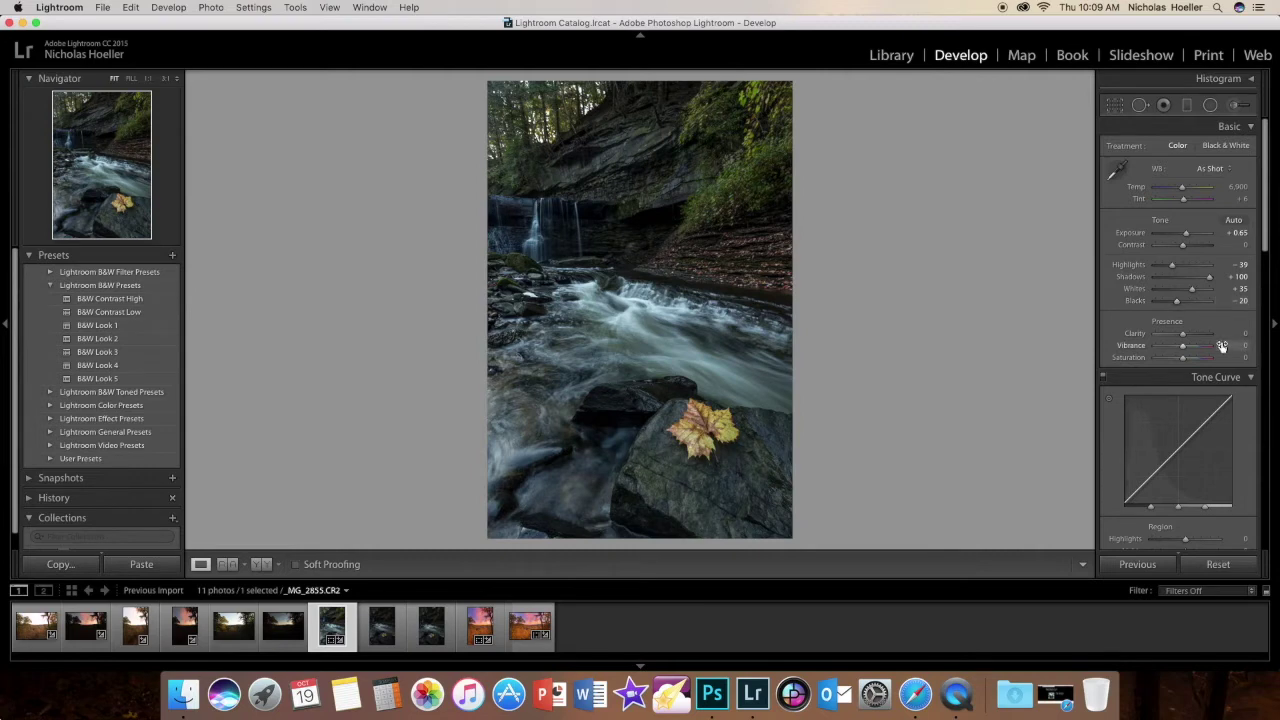
Raise Contrast to +14, then set a custom white balance of Tint +52 and Temp 12,145
scroll(1215, 350, down, 3)
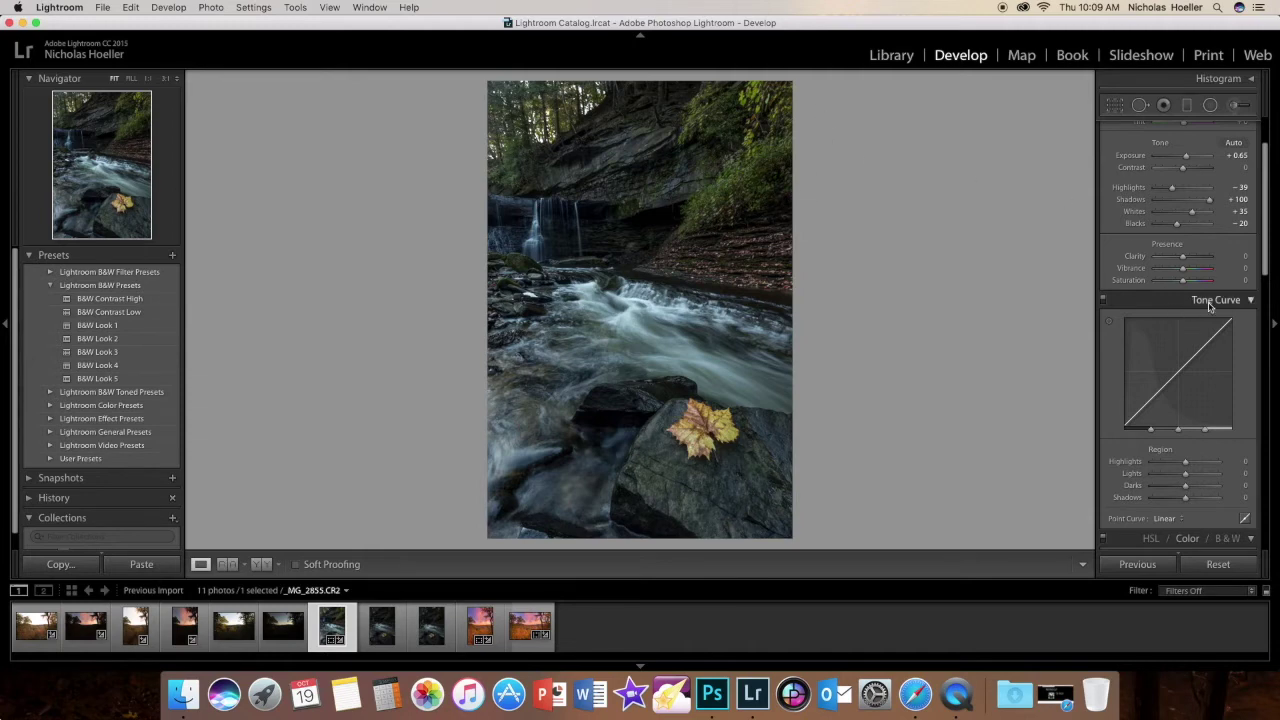
scroll(1215, 257, up, 2)
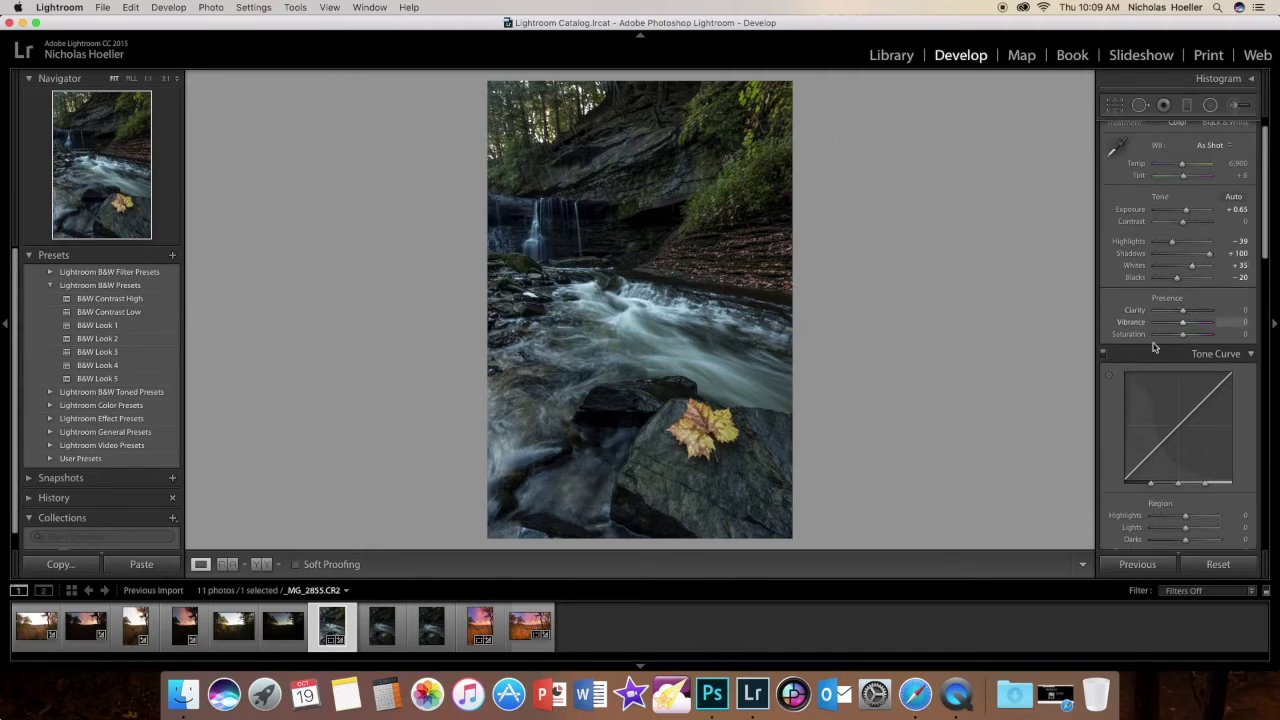
drag(1184, 224, 1188, 226)
scroll(1187, 204, up, 1)
drag(1184, 186, 1188, 190)
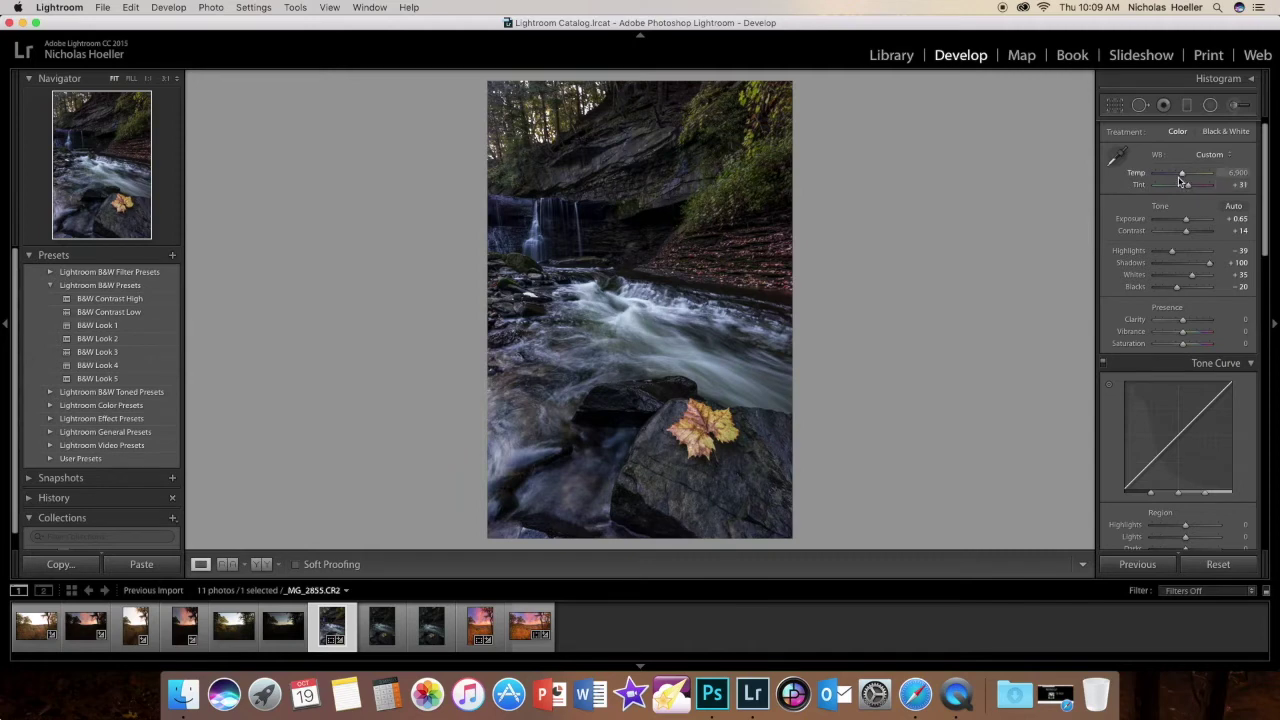
mouse_move(1183, 175)
mouse_down()
mouse_move(1198, 176)
mouse_move(1189, 189)
mouse_up()
scroll(1193, 190, down, 1)
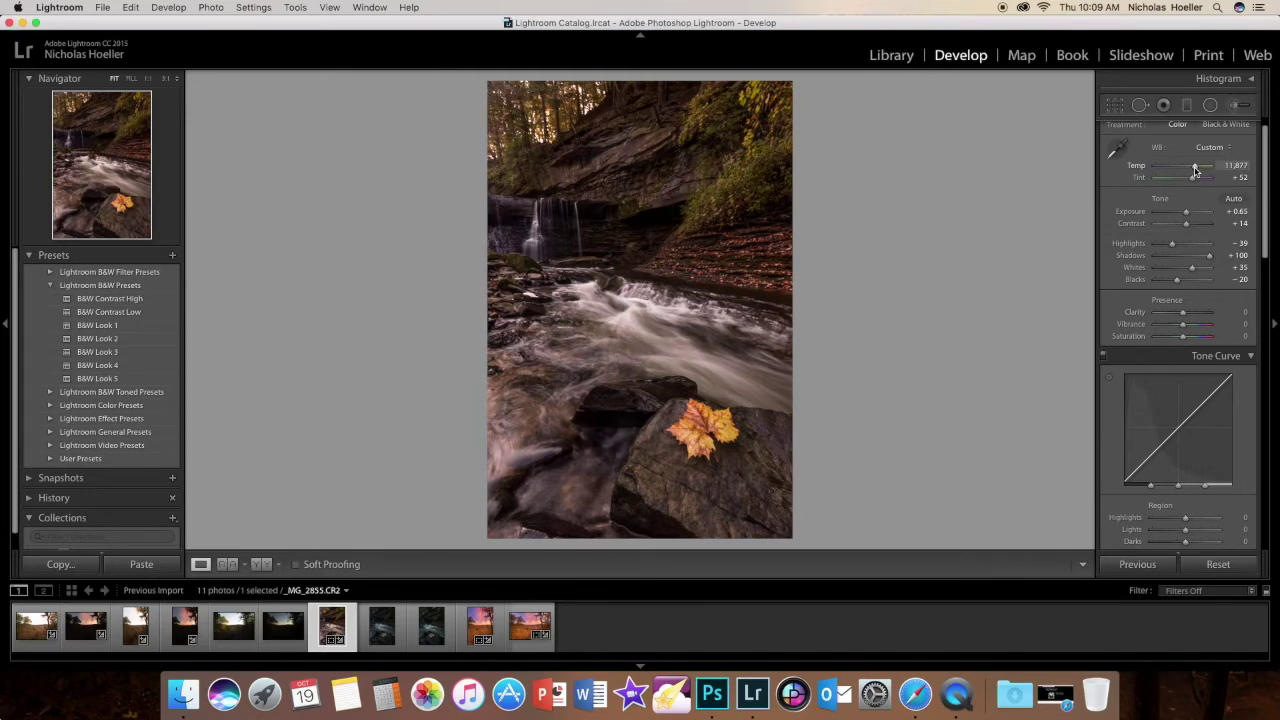
scroll(1195, 170, down, 1)
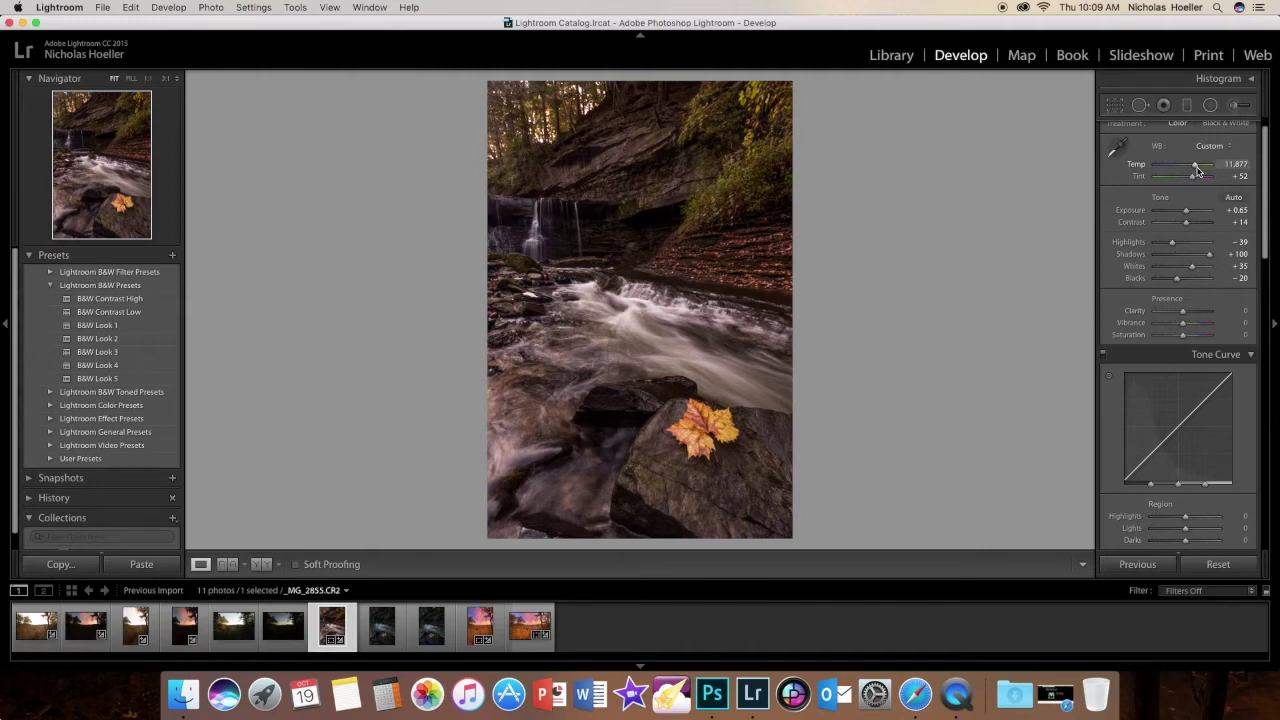
scroll(1196, 168, up, 3)
scroll(1178, 285, down, 2)
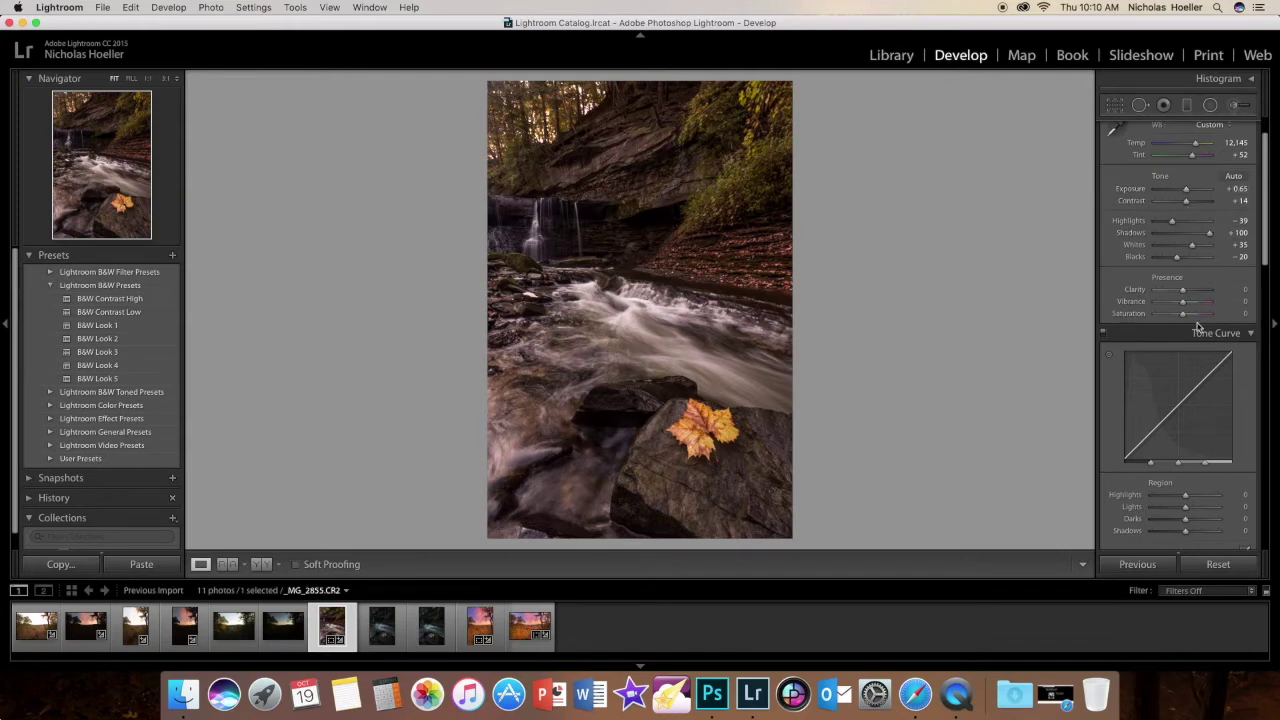
Shape the tone curve to Highlights −30, Lights +6, Darks −13 and Shadows +22
scroll(1202, 332, down, 5)
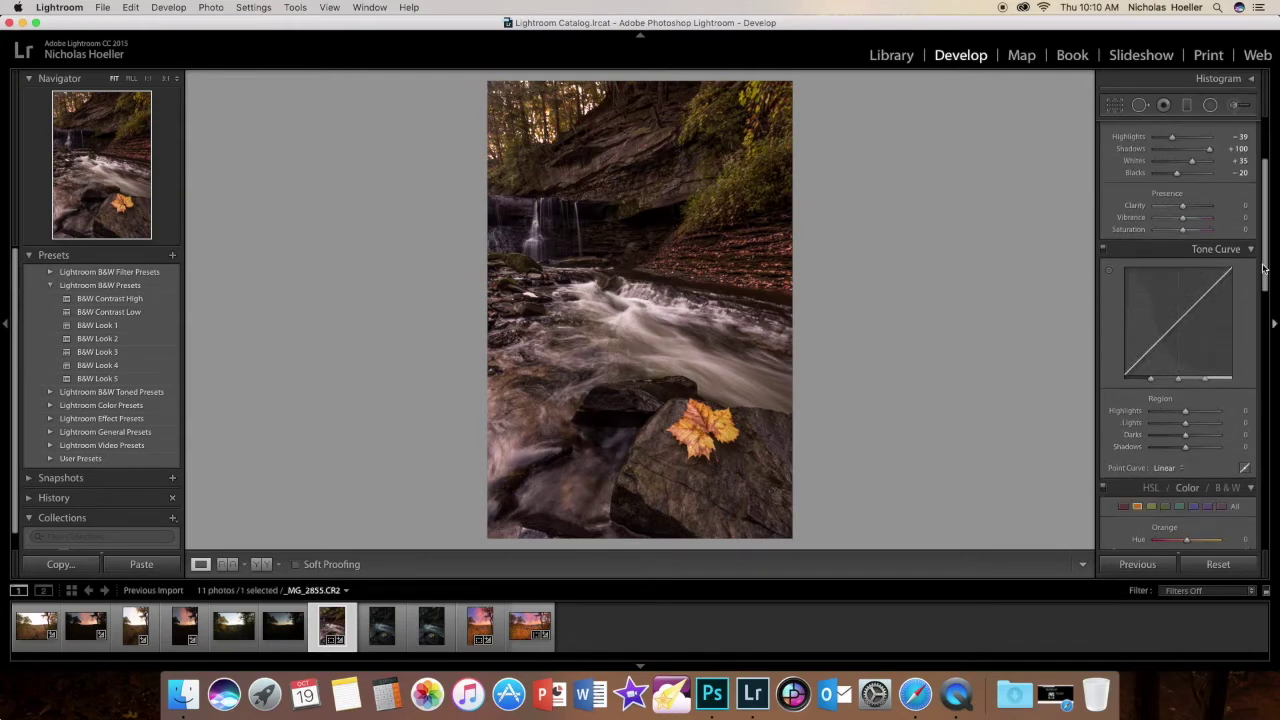
drag(1220, 280, 1220, 283)
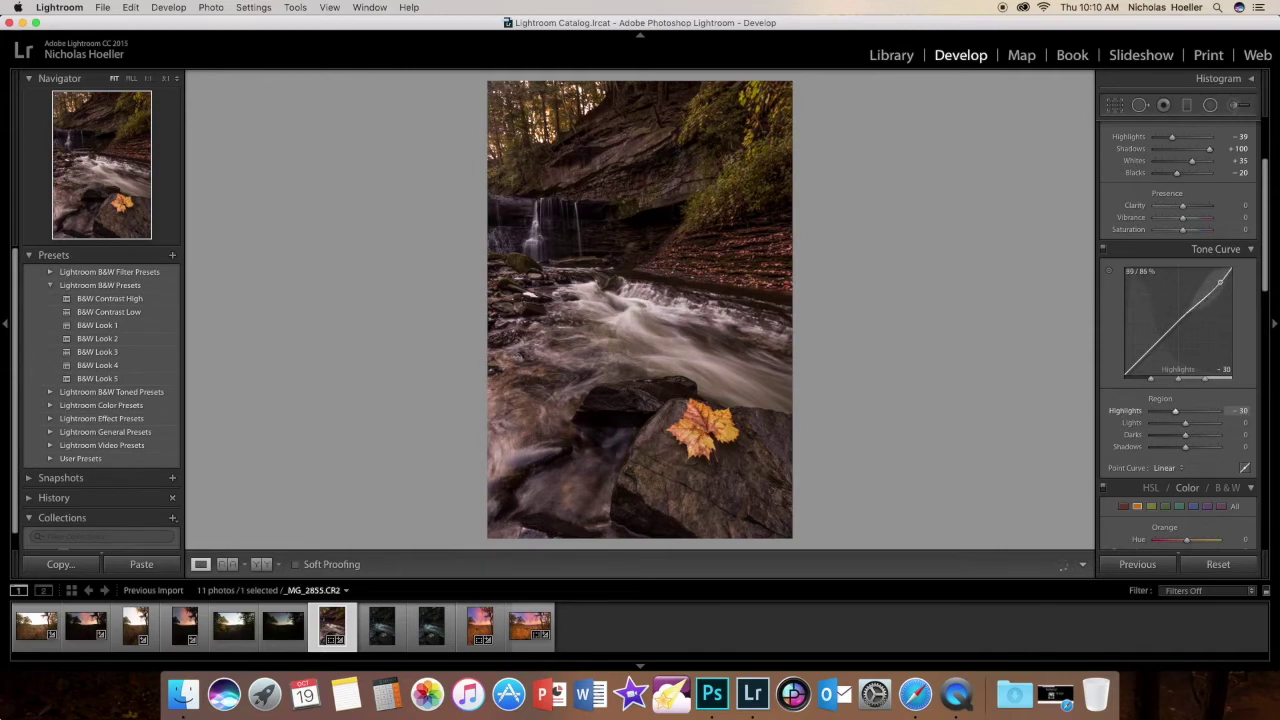
drag(1182, 318, 1162, 341)
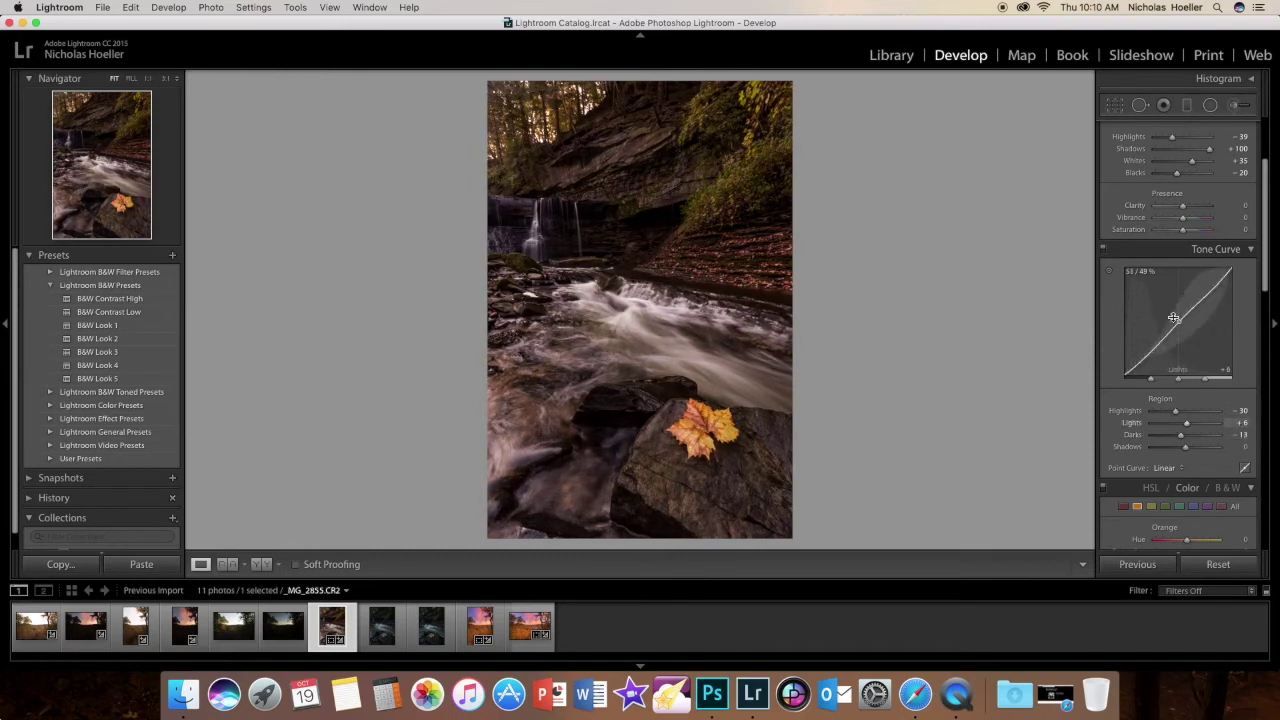
drag(1141, 365, 1141, 356)
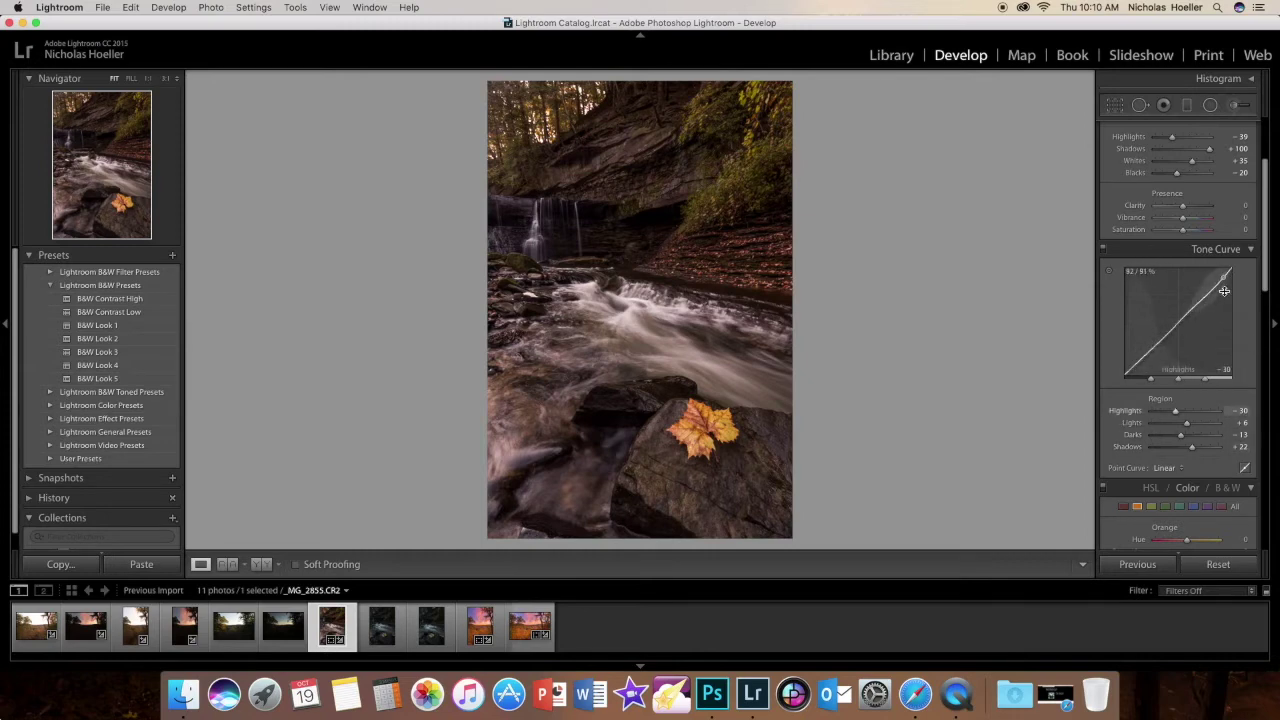
scroll(1216, 352, down, 10)
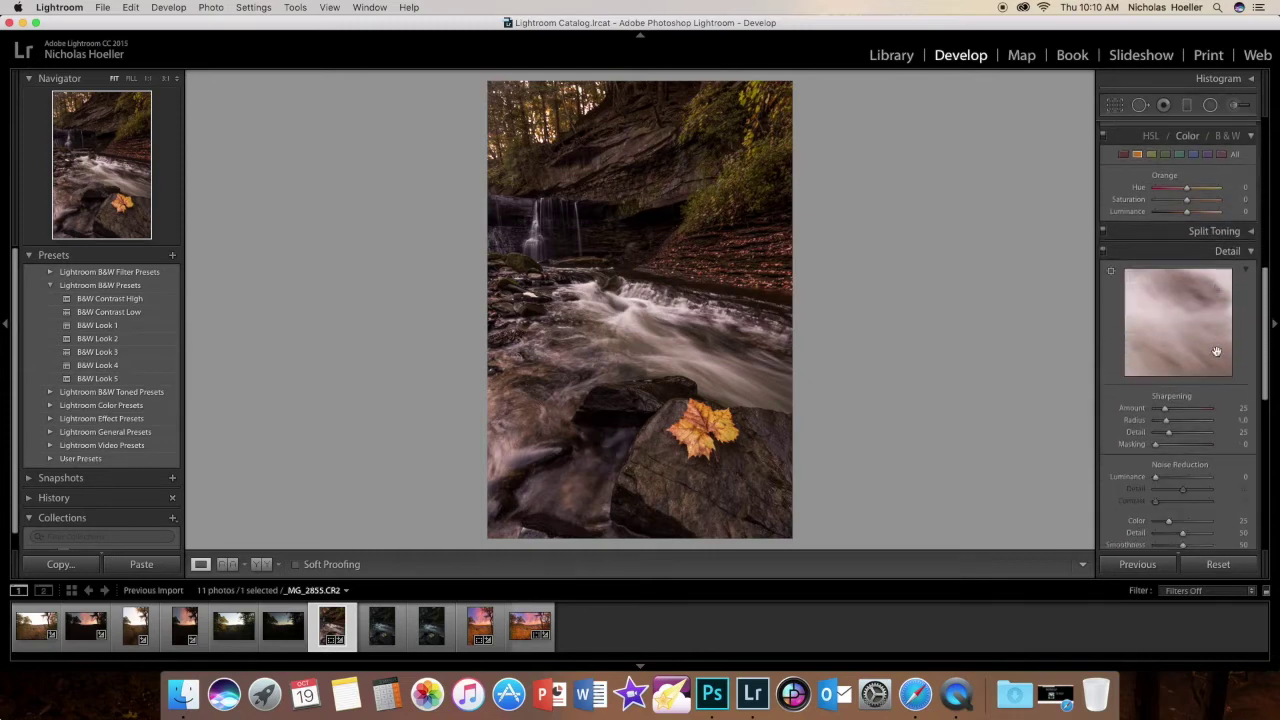
Pull Clarity down to about −56 and compare the result with the Before view
scroll(1218, 352, down, 10)
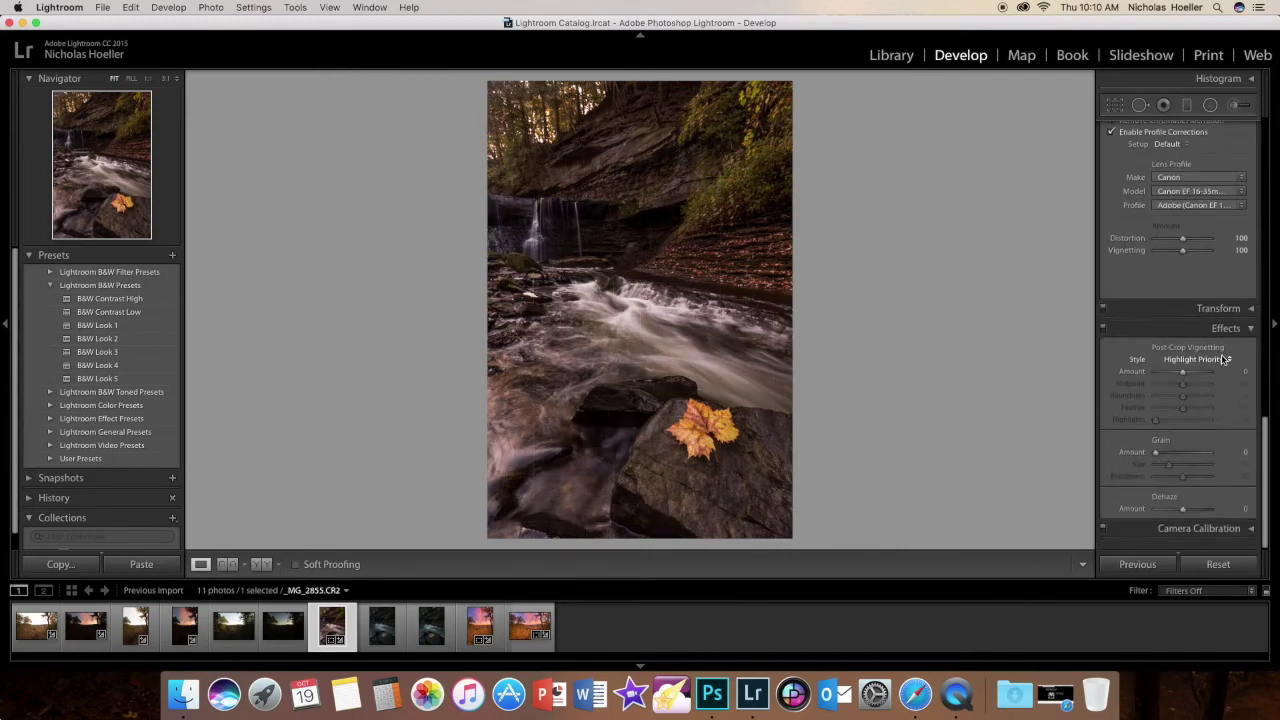
scroll(1215, 461, up, 20)
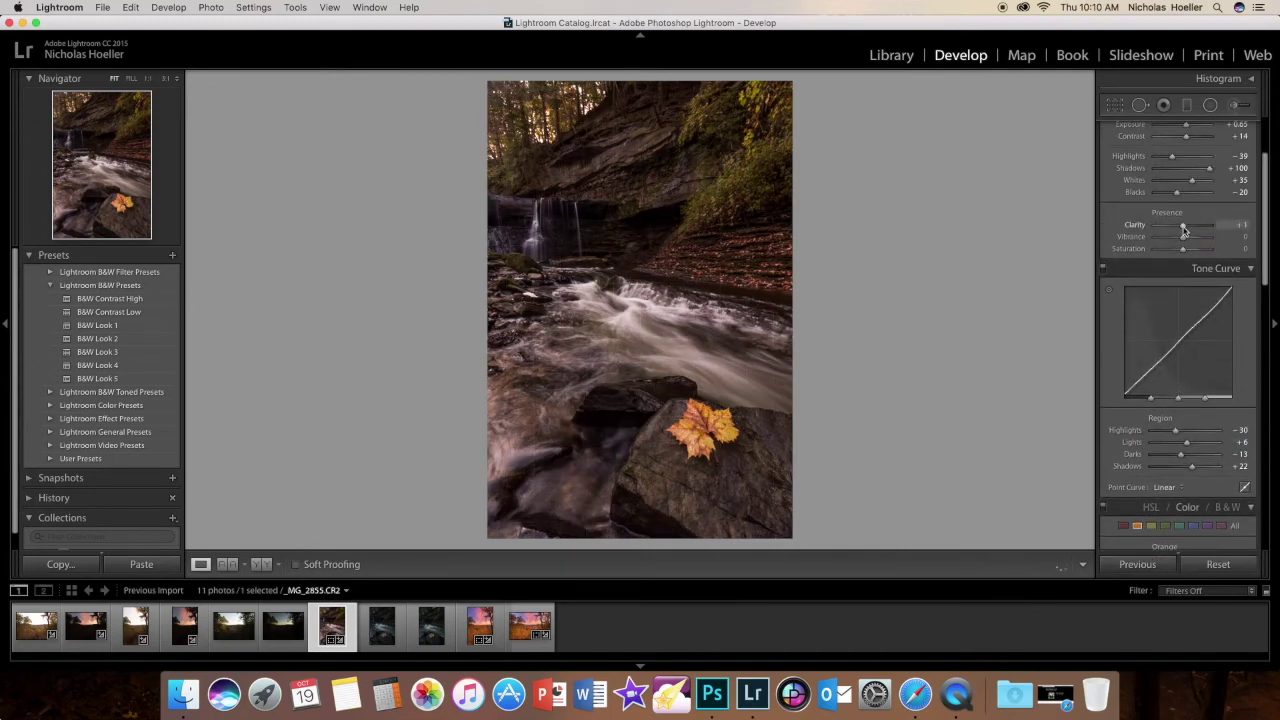
drag(1177, 229, 1170, 229)
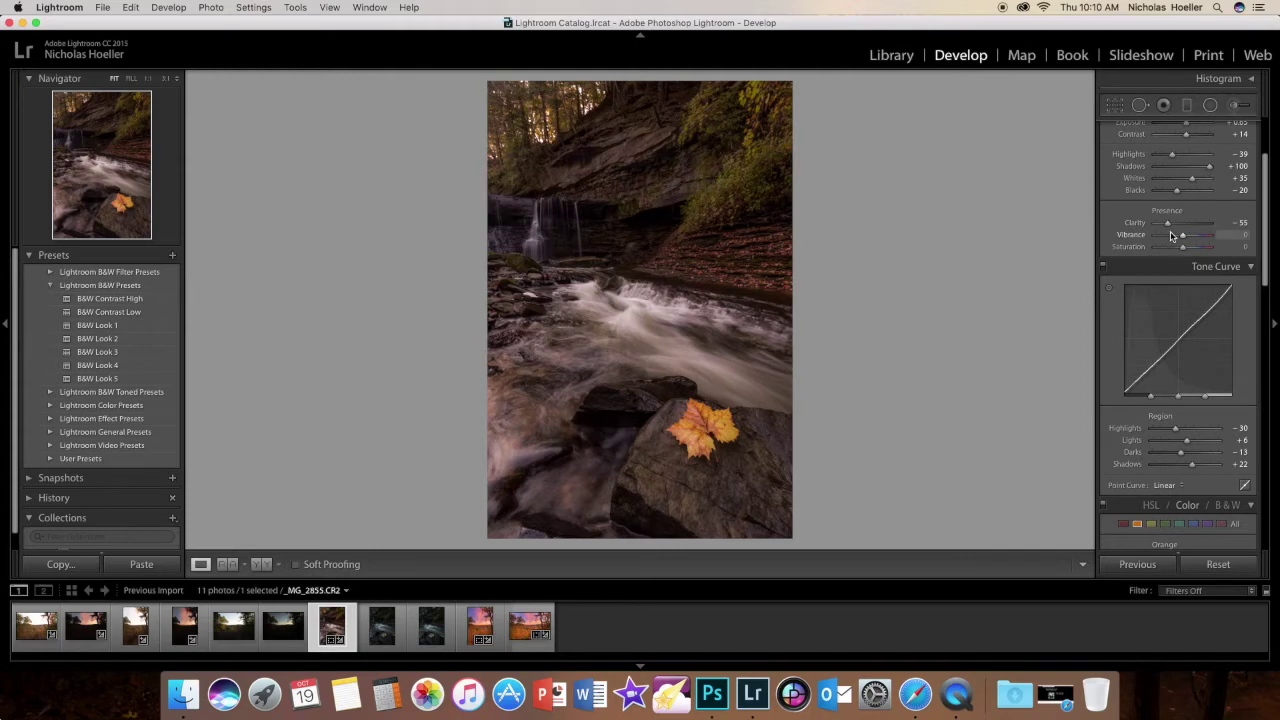
mouse_move(1168, 223)
mouse_down()
mouse_move(1200, 227)
mouse_move(1146, 227)
mouse_move(1174, 228)
mouse_up()
key(backslash)
key(backslash)
key(backslash)
key(backslash)
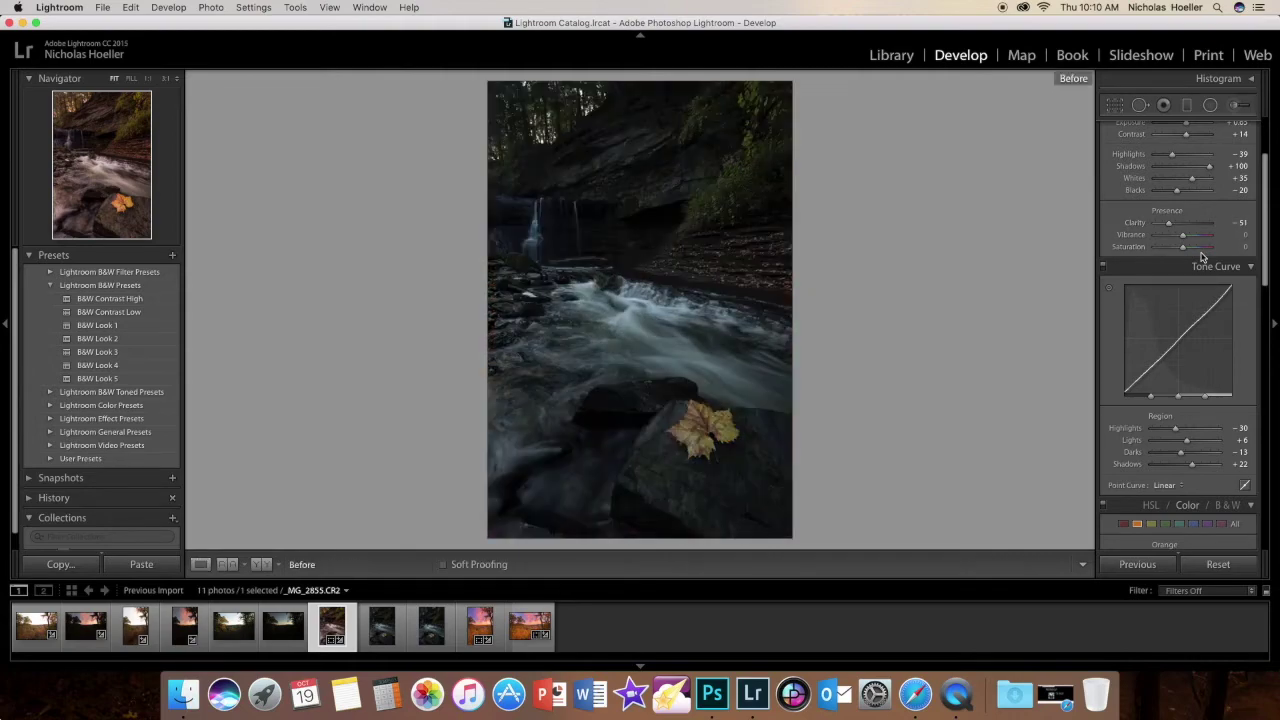
scroll(1198, 285, down, 15)
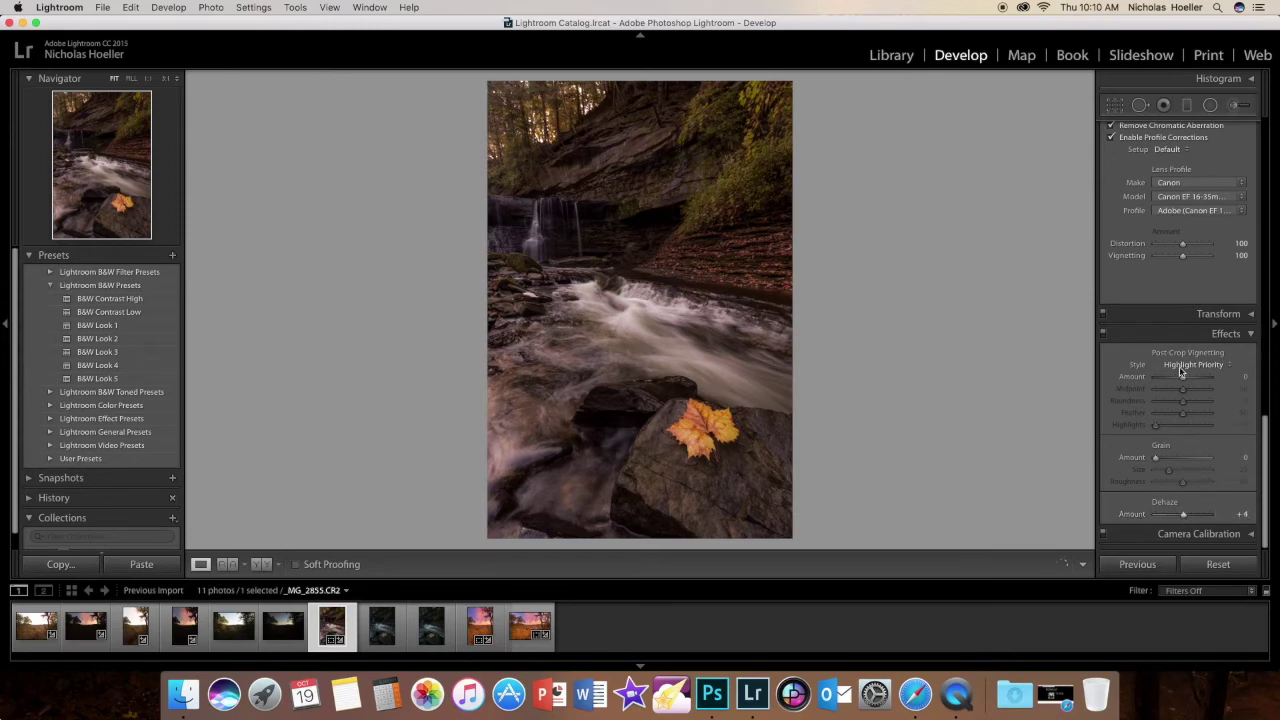
scroll(1170, 427, up, 15)
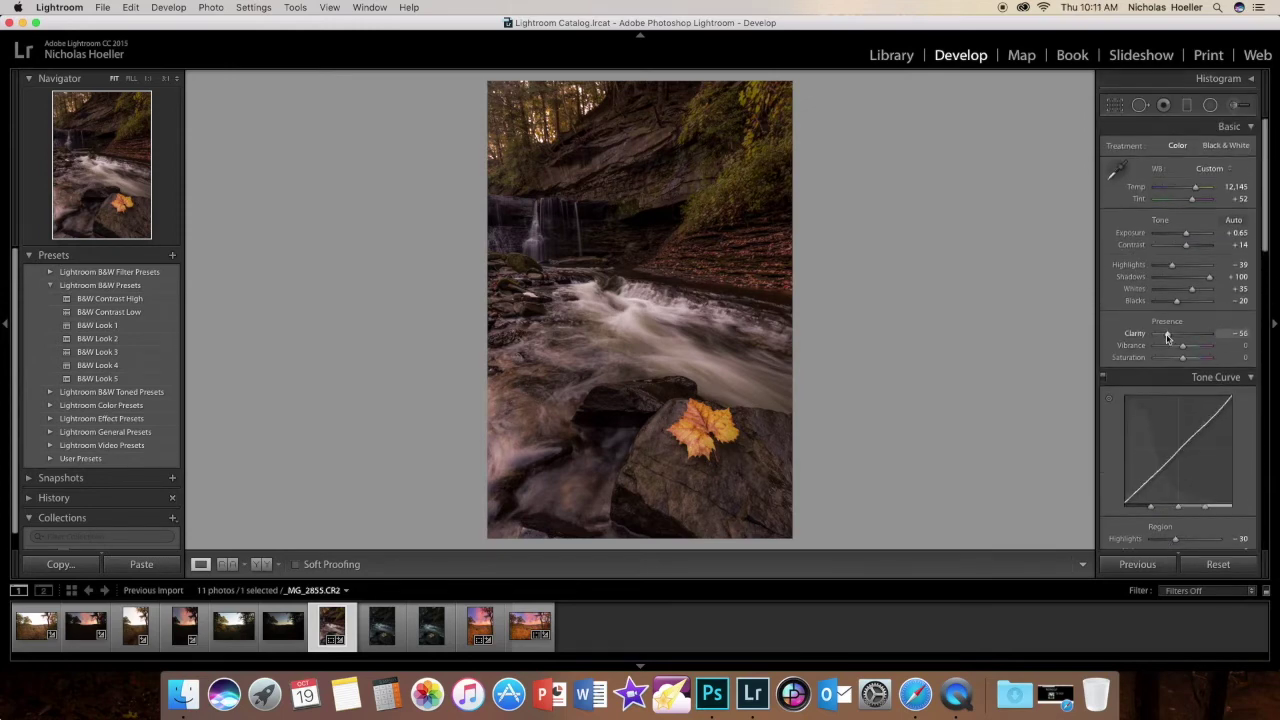
Nudge Clarity to −57 and check it against the Before view
drag(1168, 336, 1167, 336)
key(backslash)
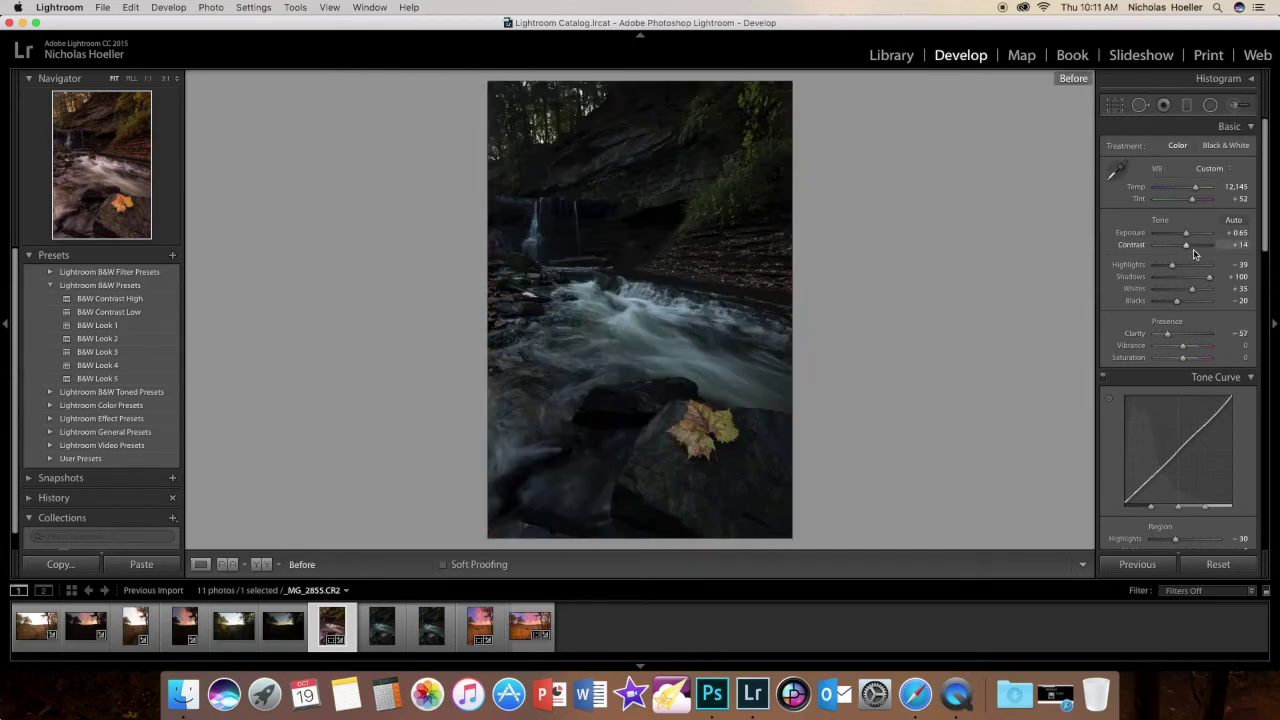
key(backslash)
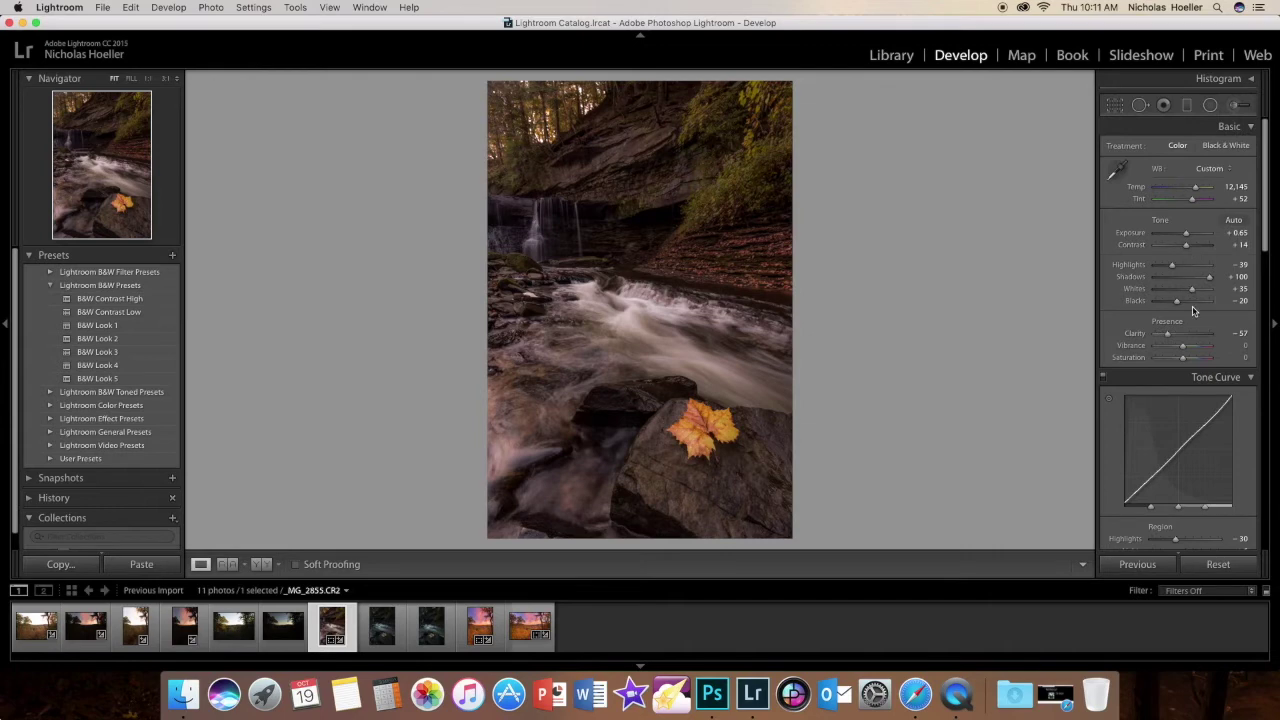
Set the tone curve Darks to −18 and Lights to −2, then compare with Before
scroll(1190, 300, down, 3)
drag(1150, 352, 1184, 320)
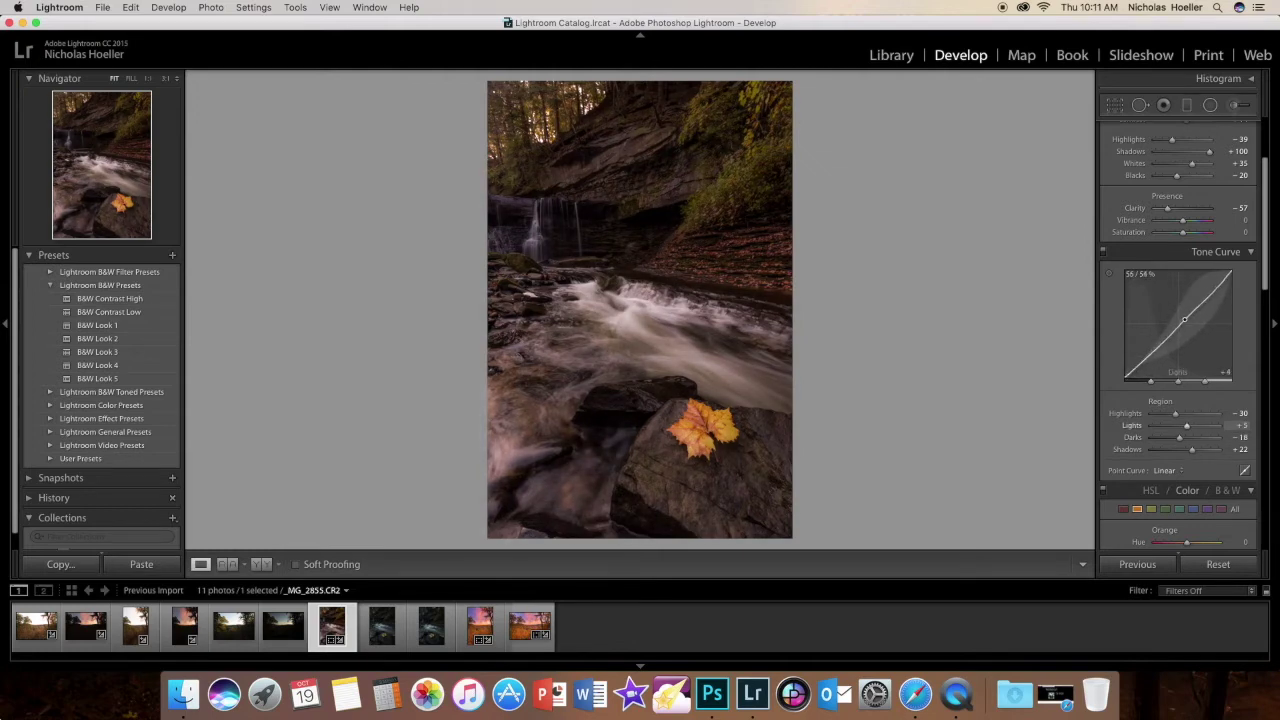
drag(1205, 298, 1205, 301)
key(backslash)
key(backslash)
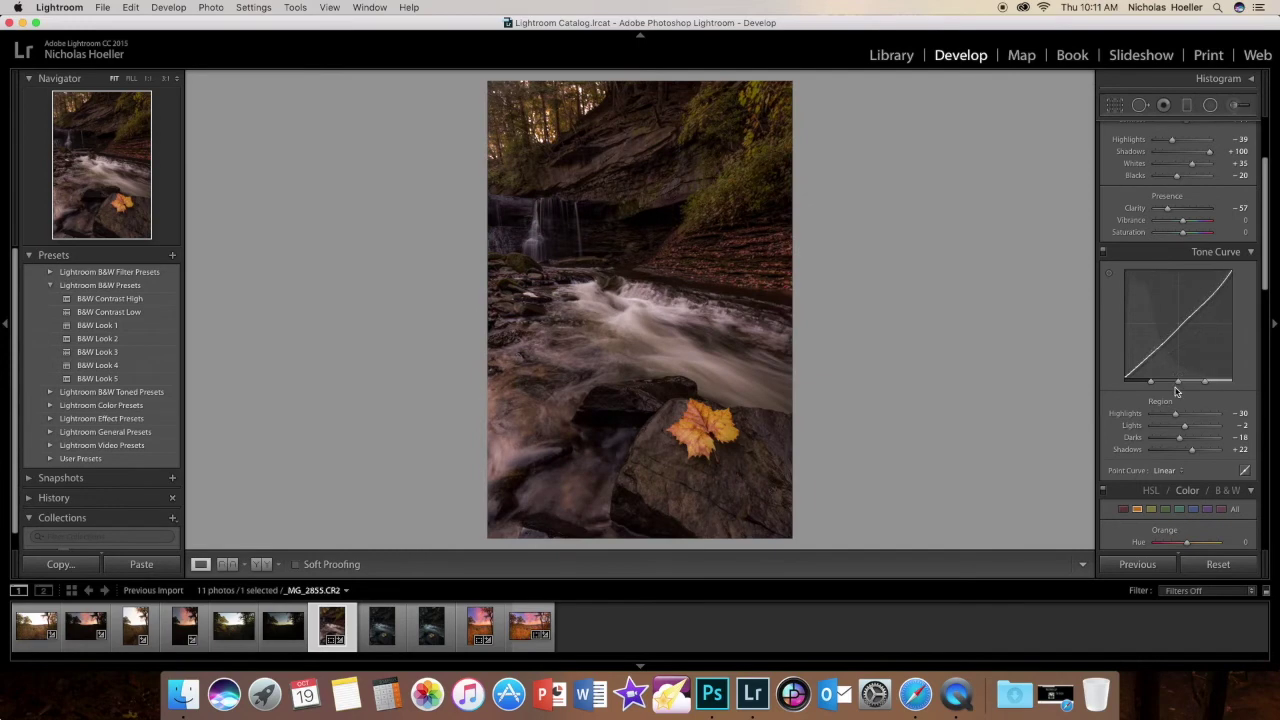
scroll(1176, 390, down, 10)
scroll(1176, 390, up, 5)
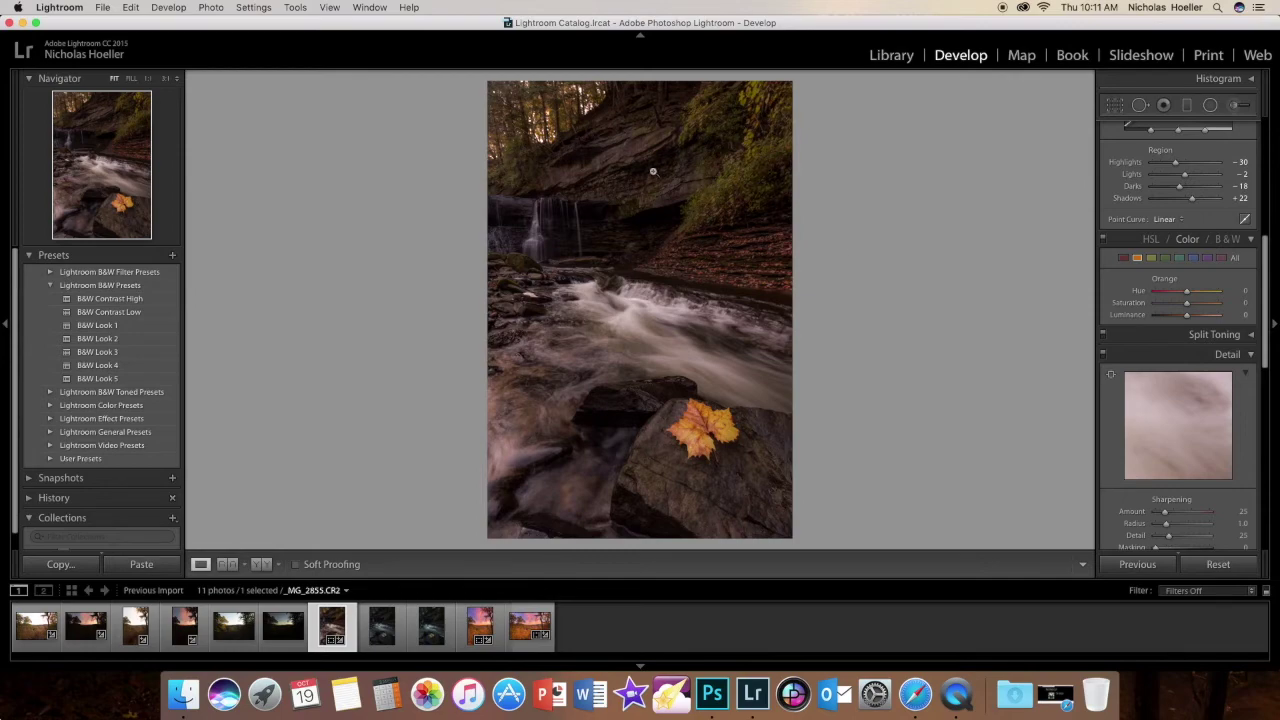
Zoom in on the leaf ledge and shift the Green hue to −100 and Yellow to −77
drag(747, 255, 632, 324)
click(1165, 258)
drag(1187, 295, 1145, 294)
key(backslash)
key(backslash)
click(1151, 258)
drag(1187, 295, 1164, 296)
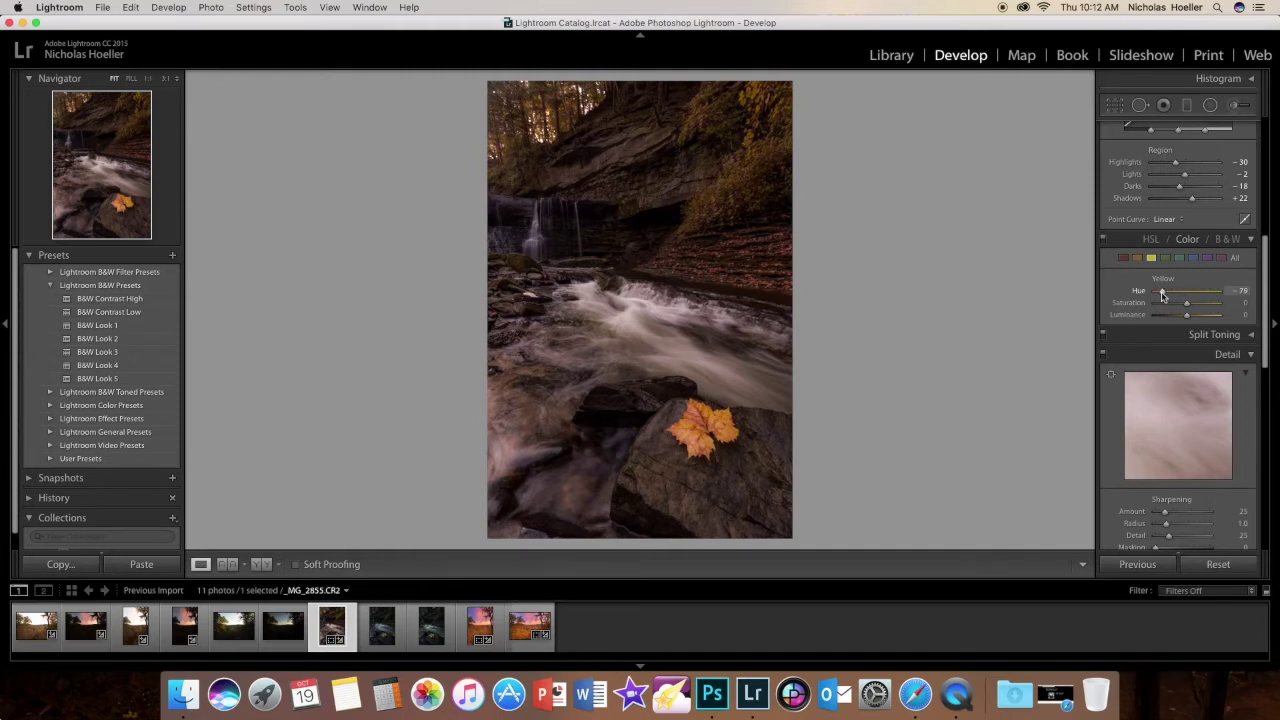
scroll(1162, 296, up, 1)
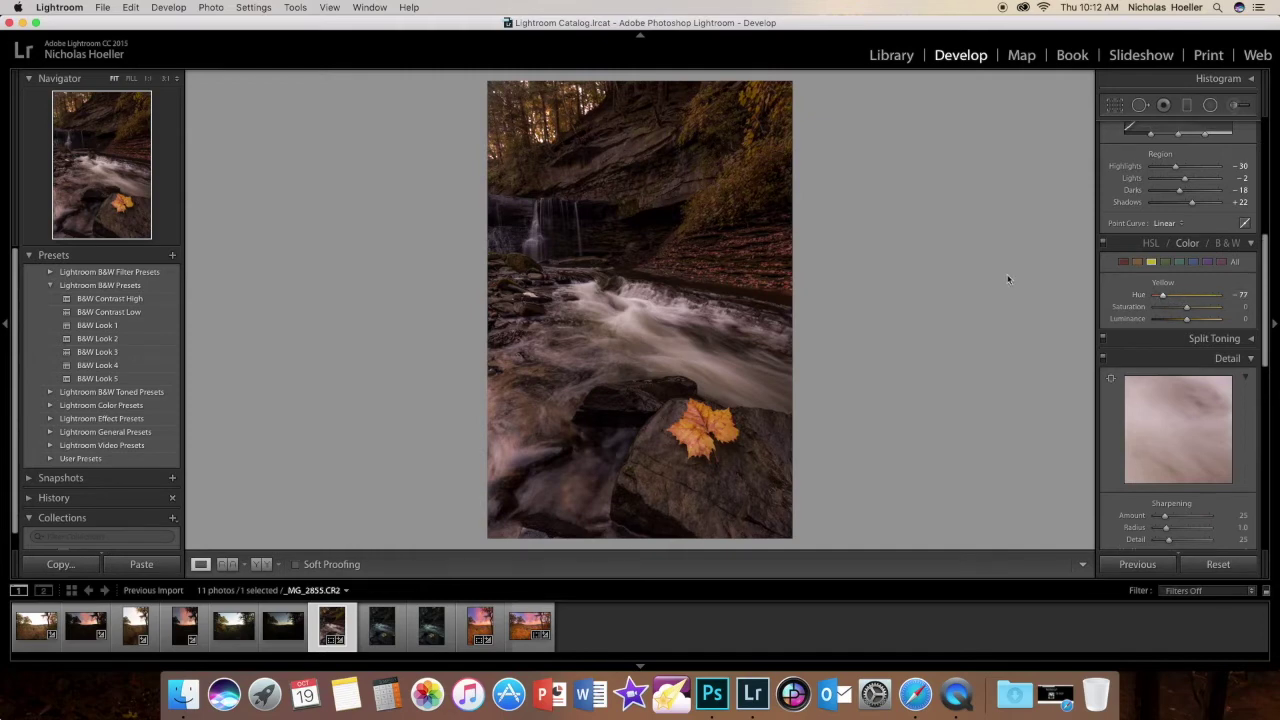
key(backslash)
key(backslash)
key(backslash)
key(backslash)
key(backslash)
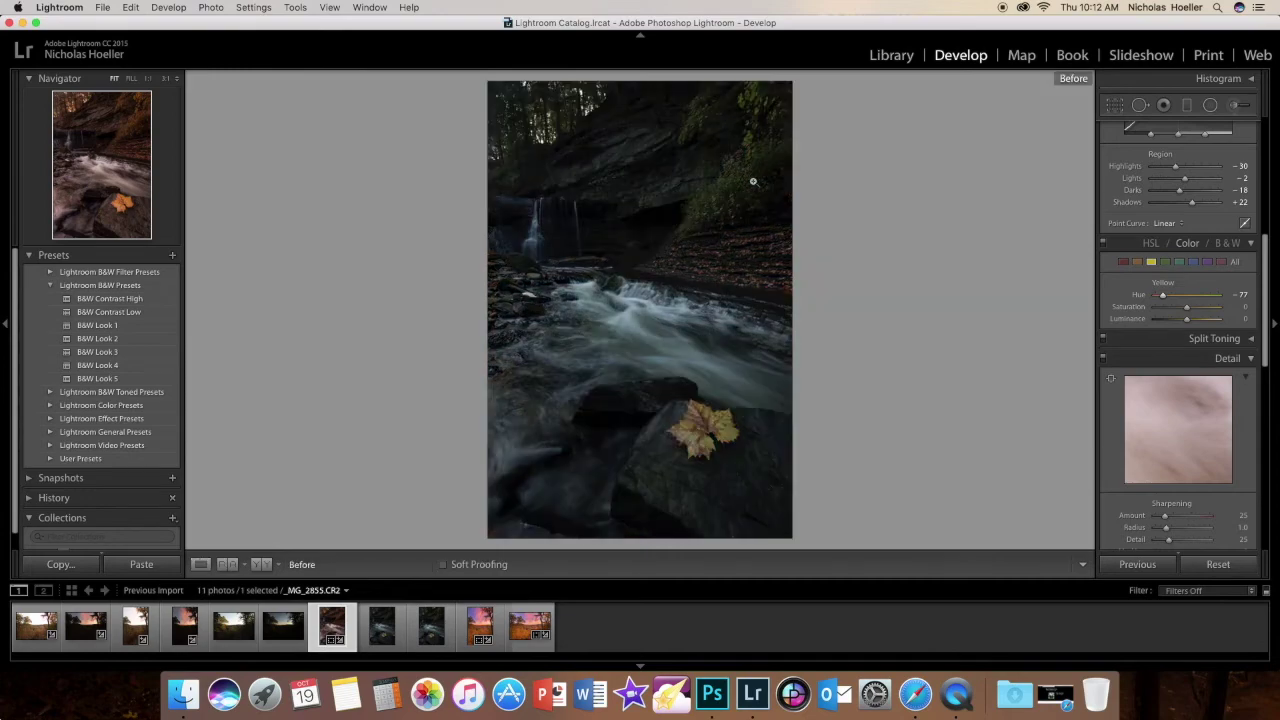
key(backslash)
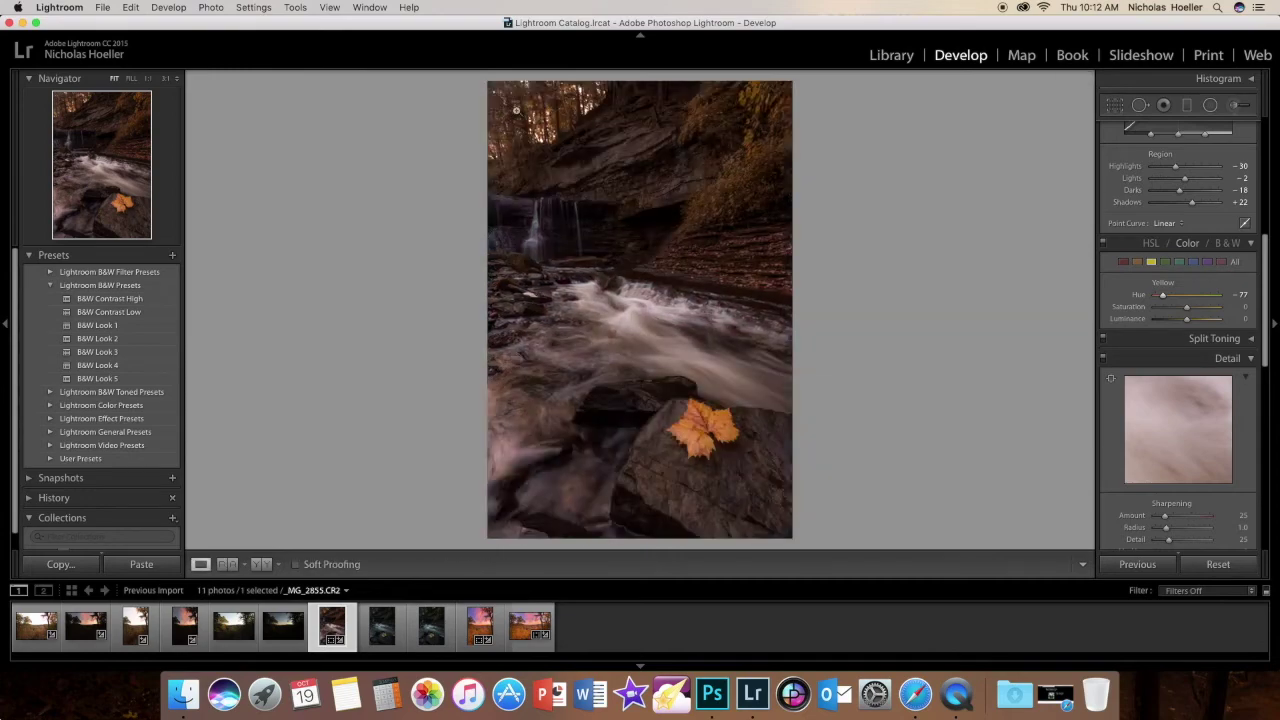
Shift the Orange hue to −26 and compare with the original photo
click(1137, 262)
drag(1187, 300, 1181, 300)
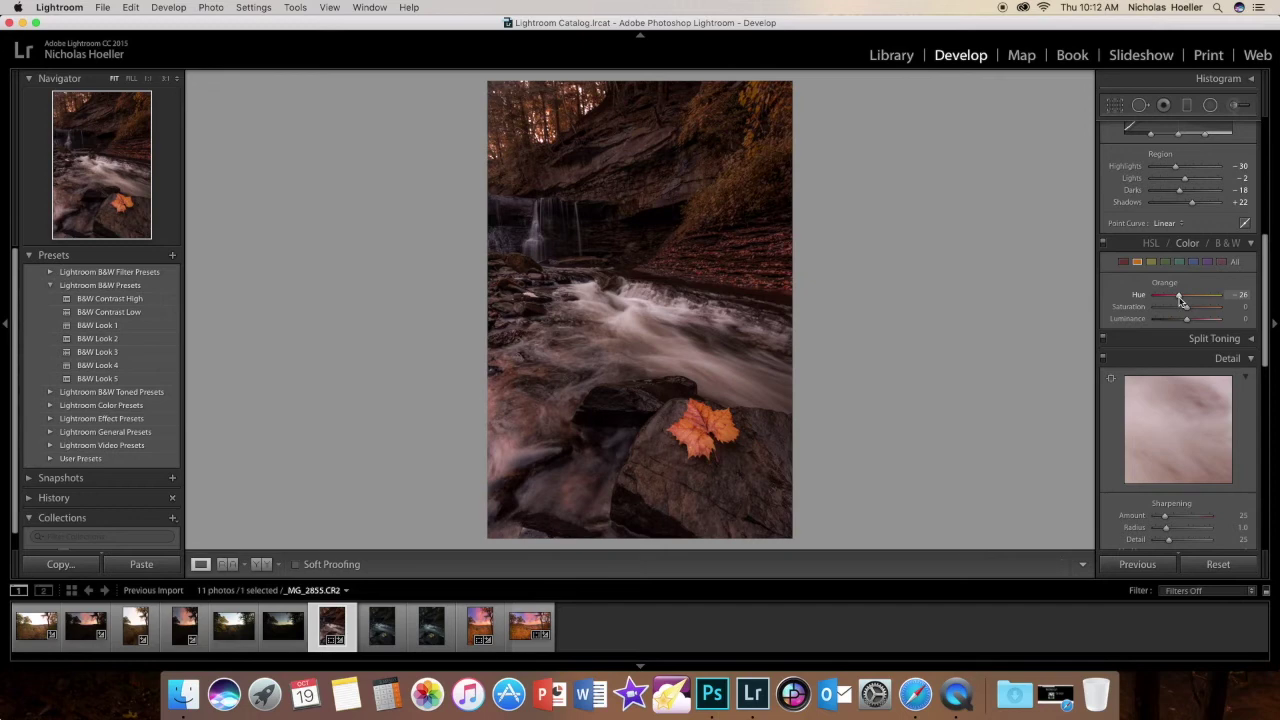
drag(1181, 300, 1182, 300)
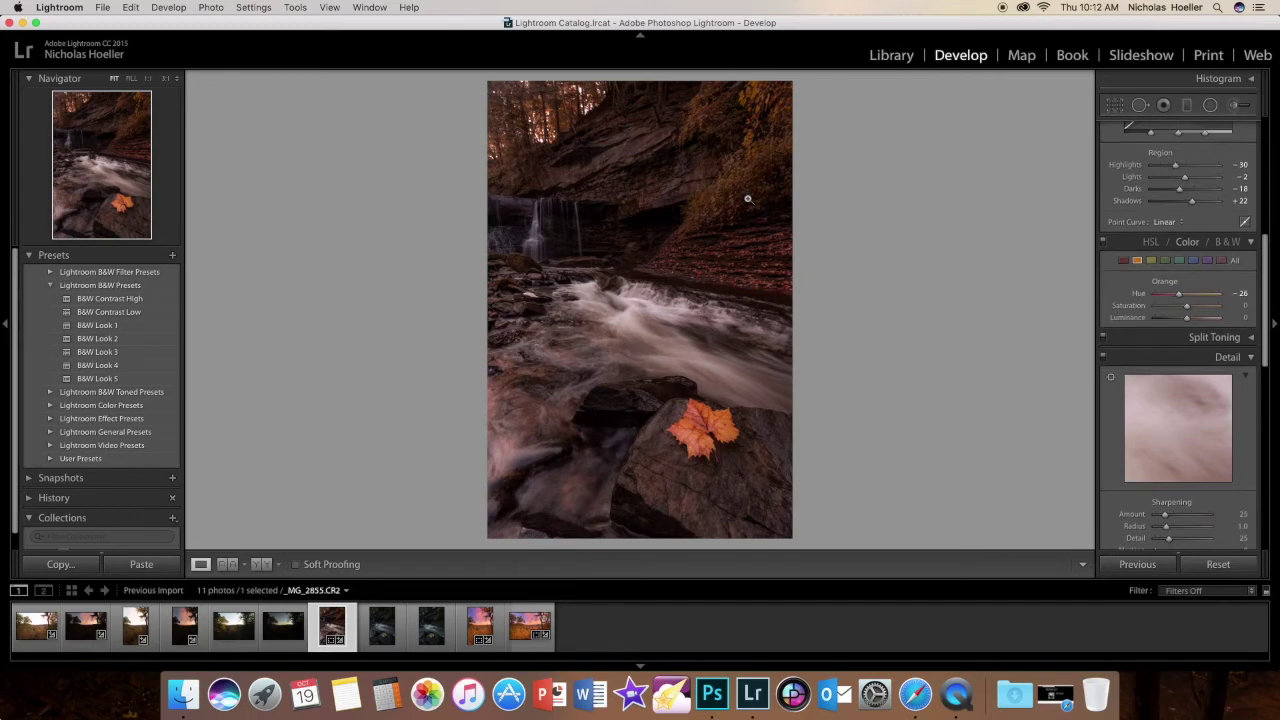
key(backslash)
key(backslash)
scroll(1193, 338, up, 10)
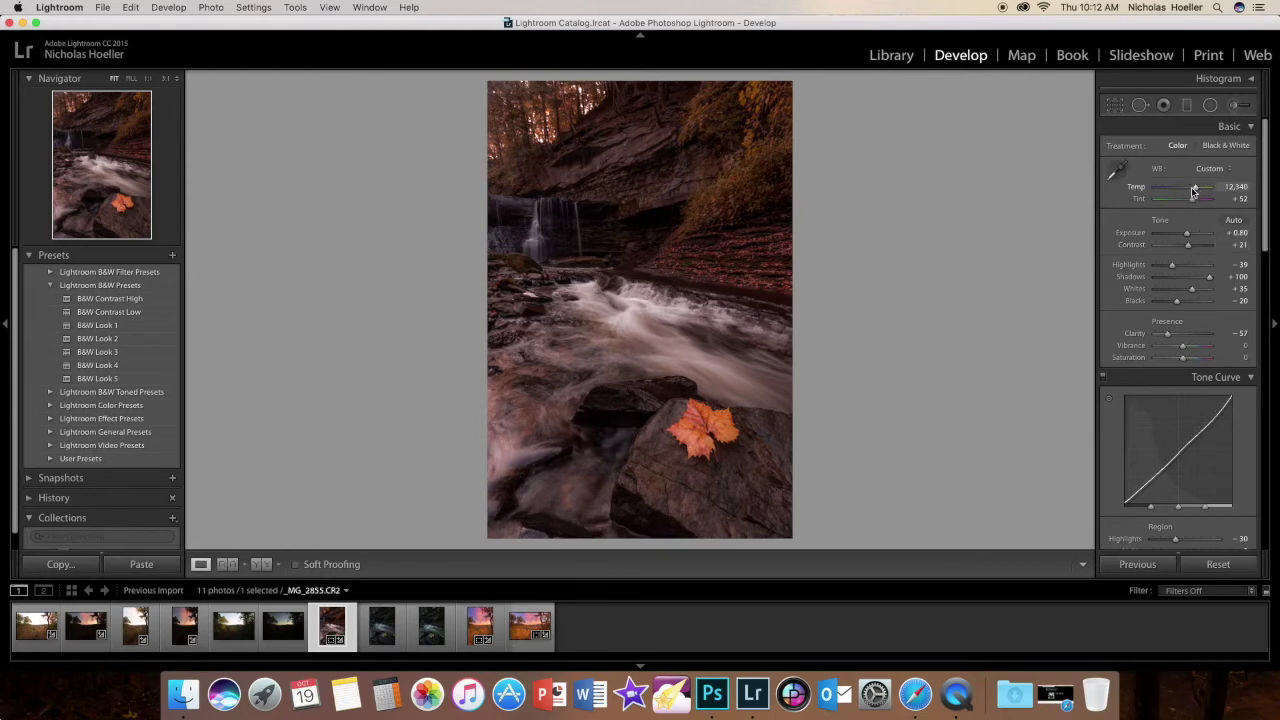
Warm the white balance Temp up and settle it at 13,107
drag(1193, 191, 1199, 191)
drag(1196, 191, 1194, 191)
Brush a local adjustment over the rushing water with Exposure −0.29 and Temp −10
click(1236, 105)
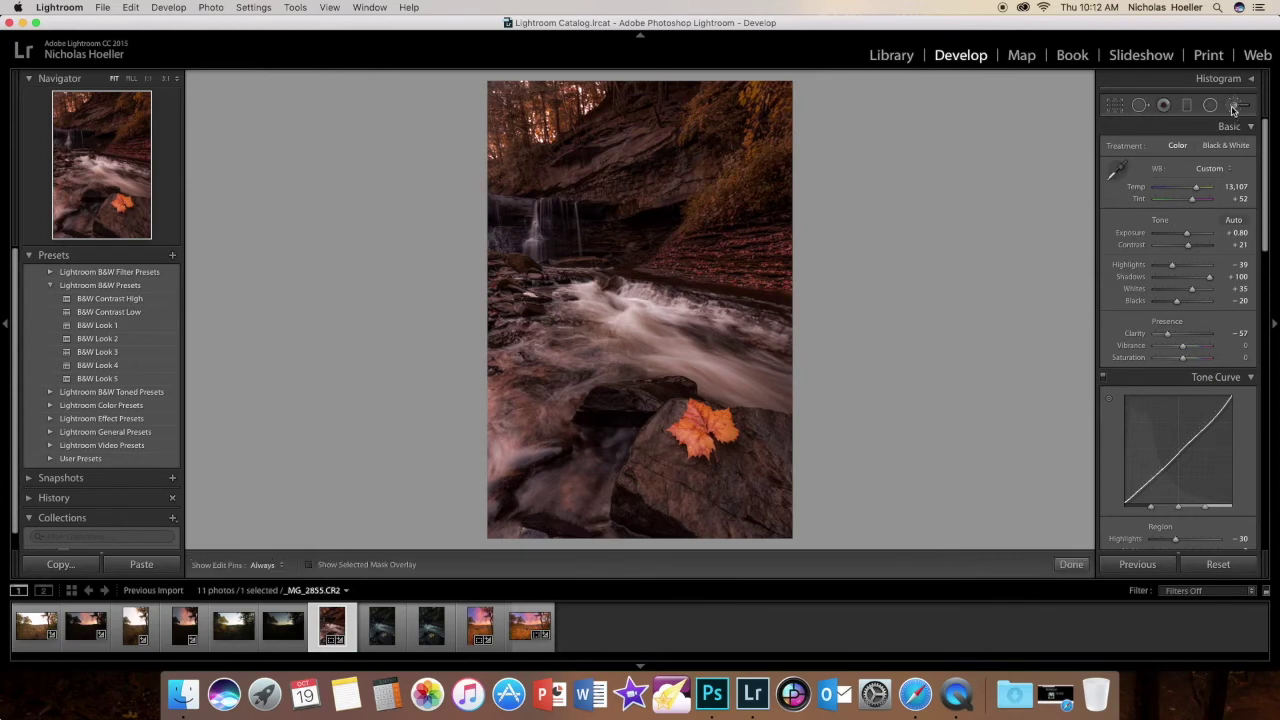
click(366, 565)
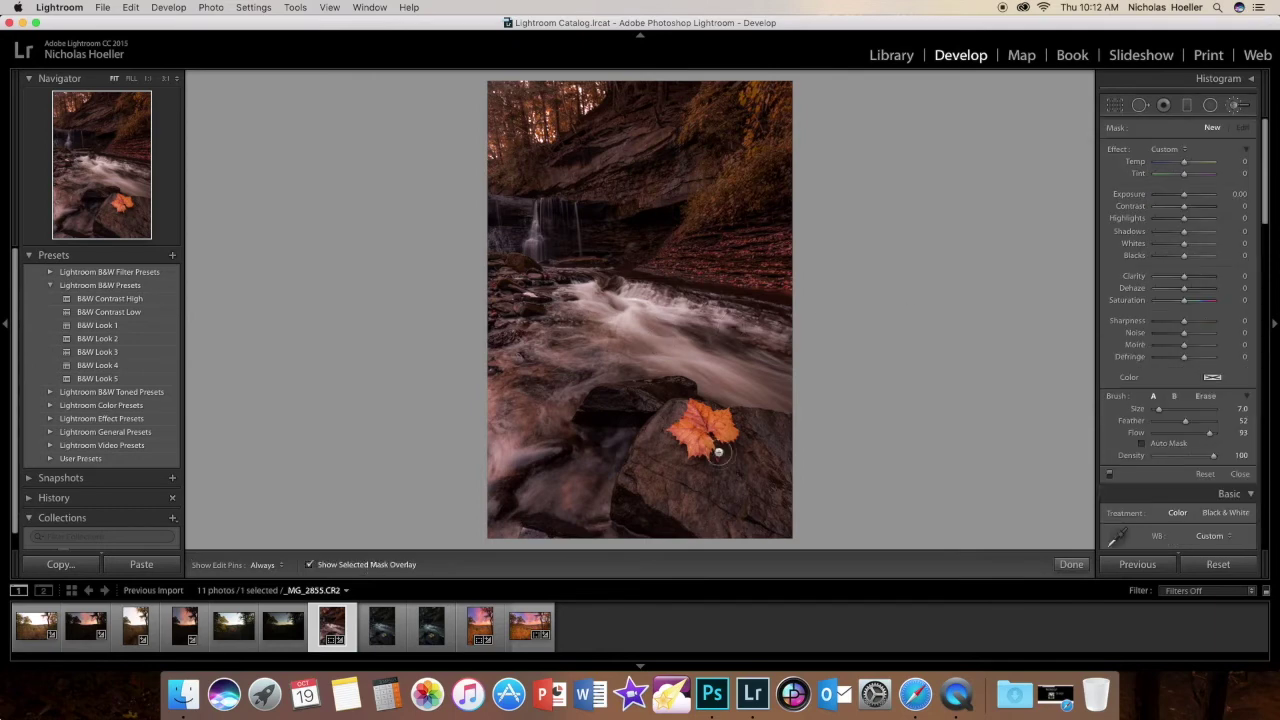
key(h)
mouse_move(712, 348)
mouse_down()
mouse_move(776, 388)
mouse_move(720, 389)
mouse_move(794, 396)
mouse_move(727, 387)
mouse_move(694, 361)
mouse_move(589, 375)
mouse_move(629, 363)
mouse_move(661, 328)
mouse_move(636, 310)
mouse_move(778, 343)
mouse_move(787, 362)
mouse_move(599, 311)
mouse_move(588, 350)
mouse_move(557, 349)
mouse_move(589, 319)
mouse_move(573, 314)
mouse_move(556, 362)
mouse_move(658, 322)
mouse_move(755, 370)
mouse_up()
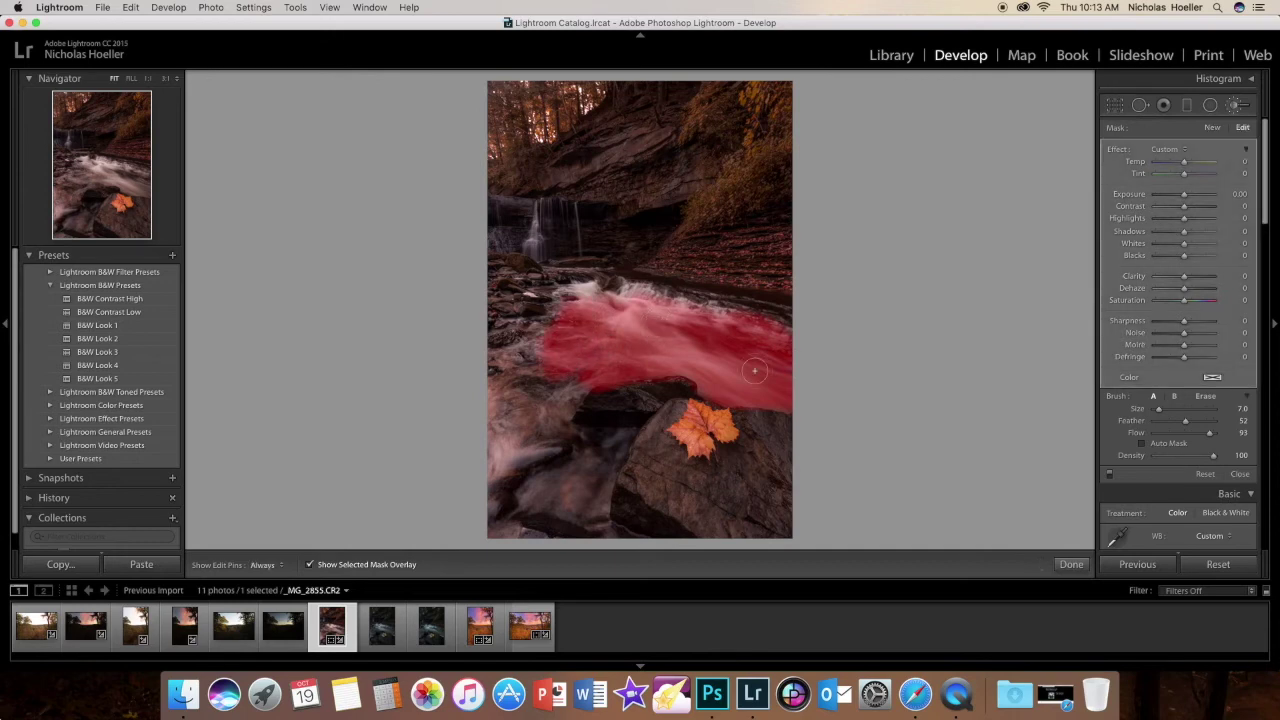
click(407, 567)
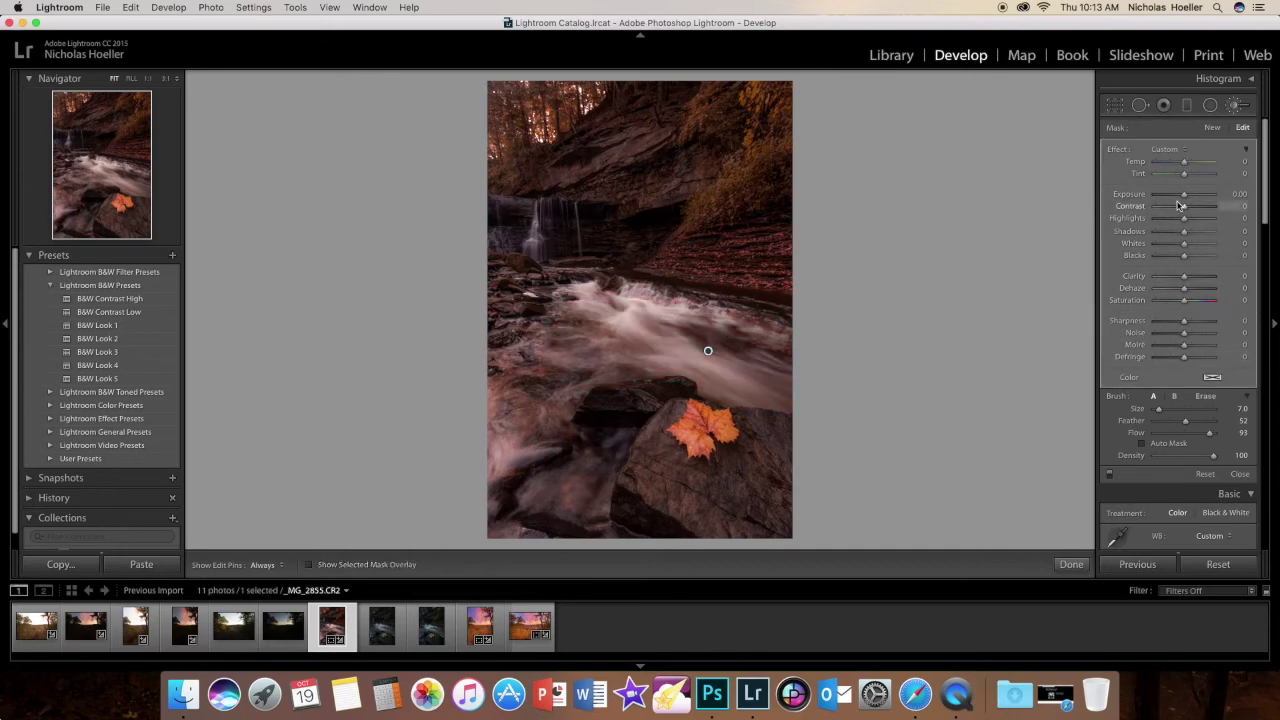
drag(1184, 194, 1181, 200)
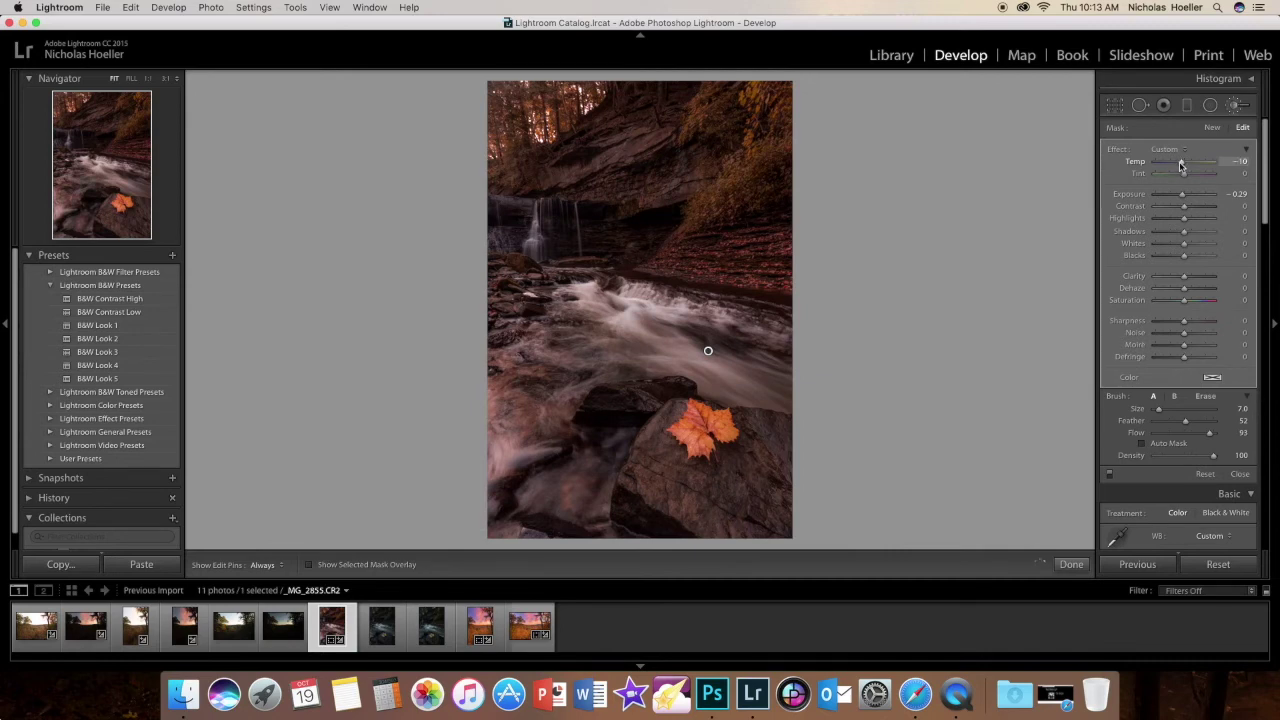
click(1069, 564)
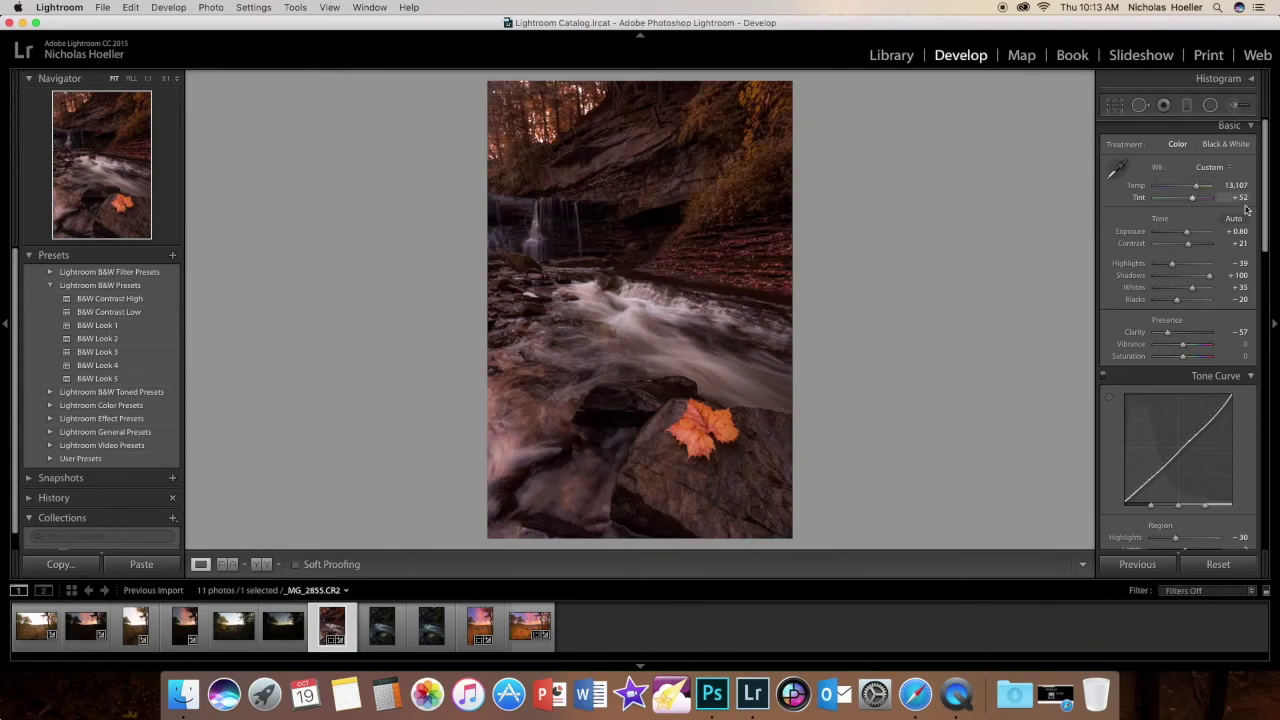
Draw a radial filter ellipse over the waterfall and cliff that brightens its inside
click(1210, 105)
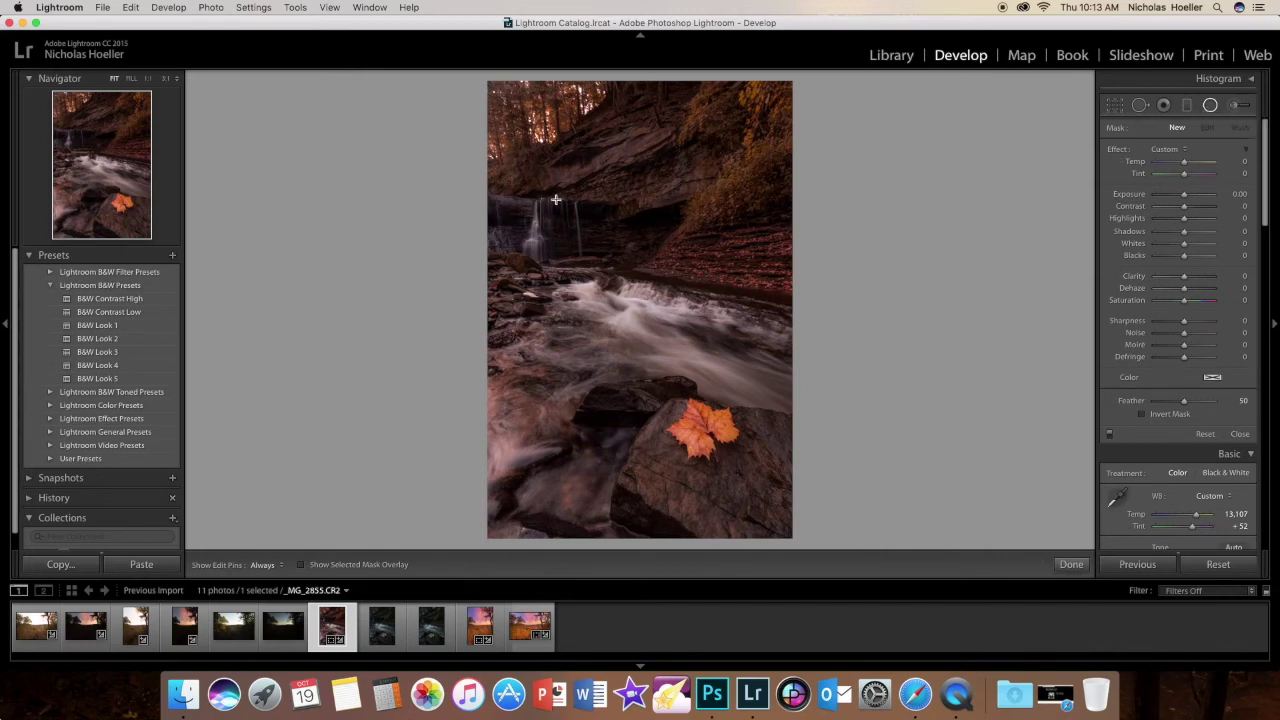
drag(496, 90, 623, 188)
drag(547, 158, 601, 195)
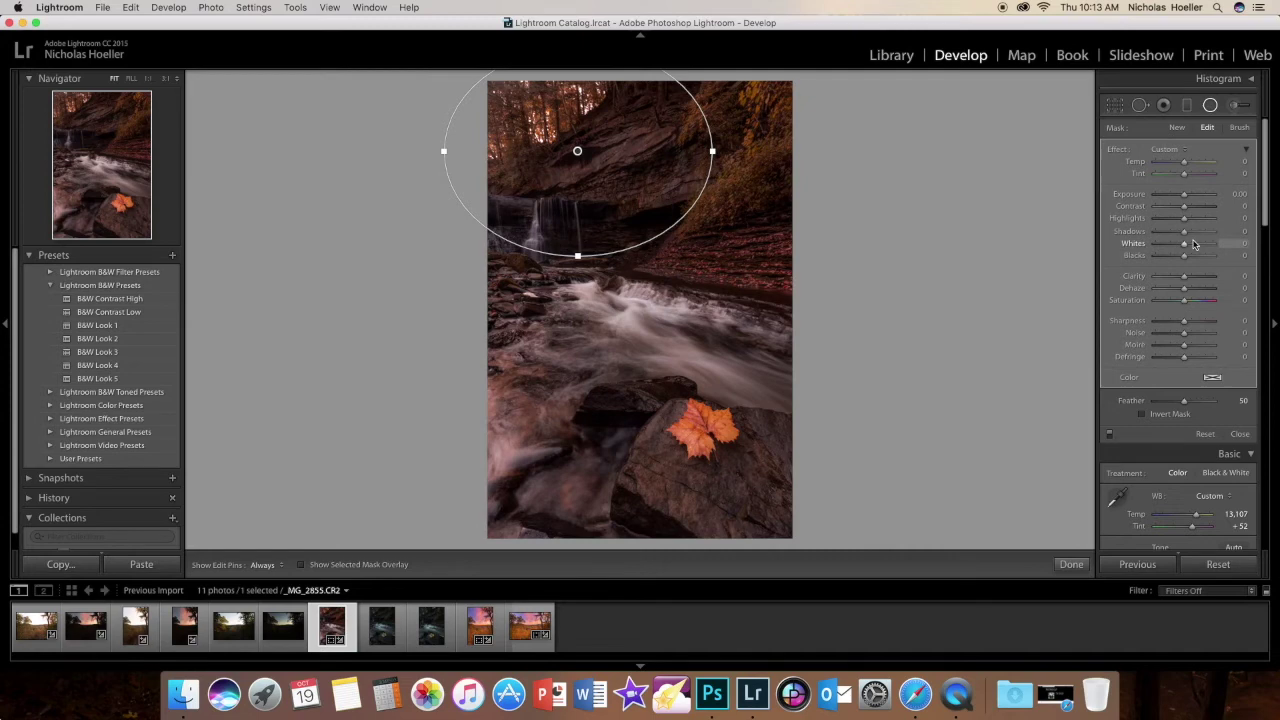
click(1165, 414)
drag(1184, 194, 1197, 199)
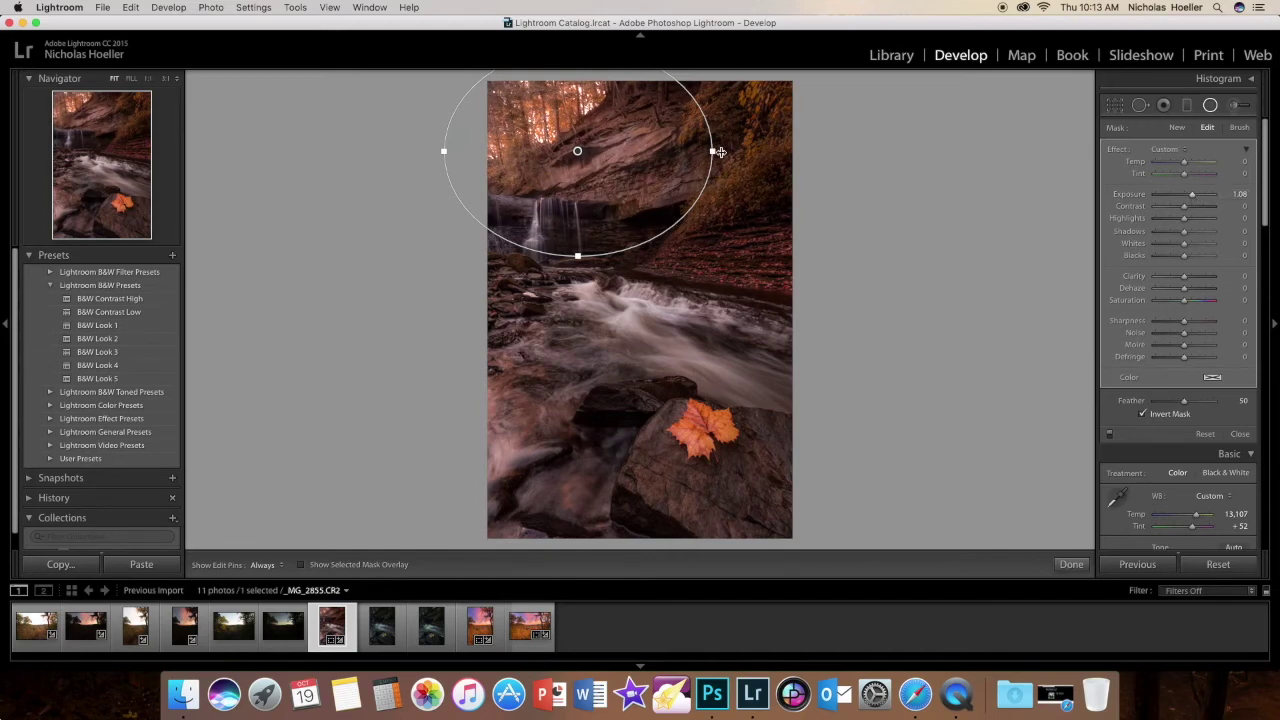
Reshape the ellipse over the cliff, warm it to Temp 45 and ease Exposure to 0.68
drag(716, 151, 752, 152)
drag(628, 180, 647, 190)
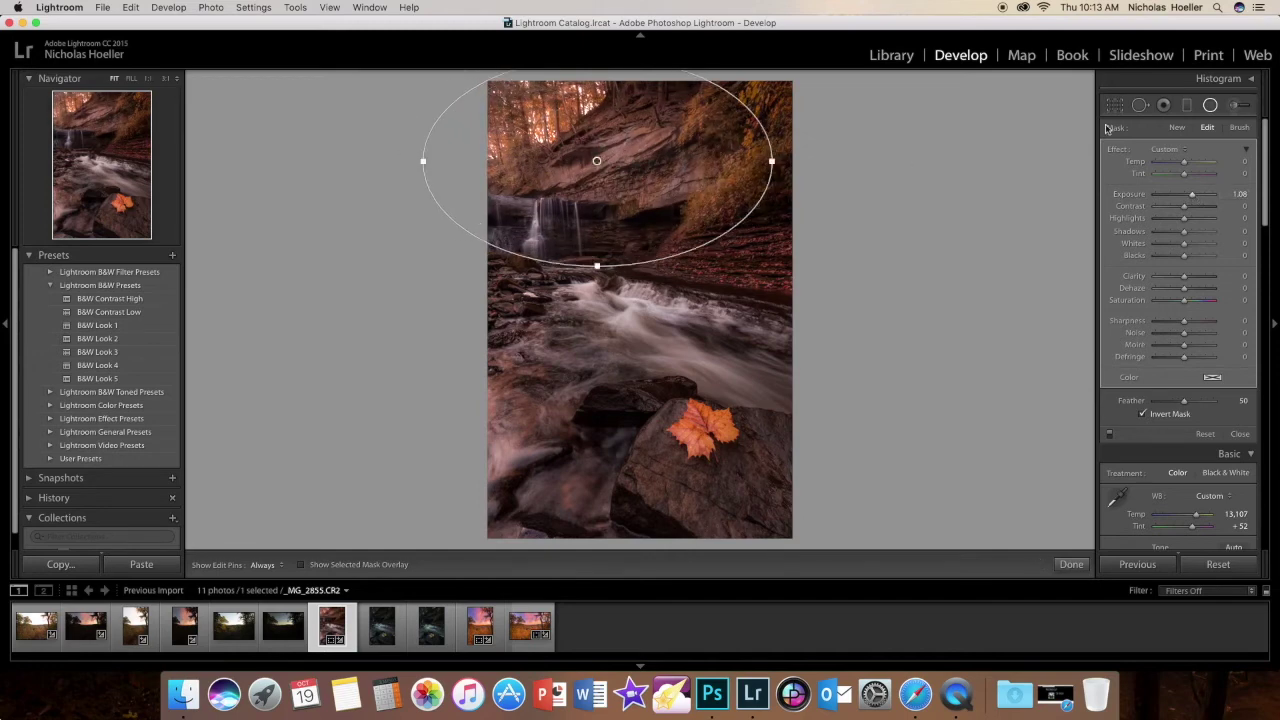
drag(1185, 165, 1200, 165)
drag(425, 161, 457, 161)
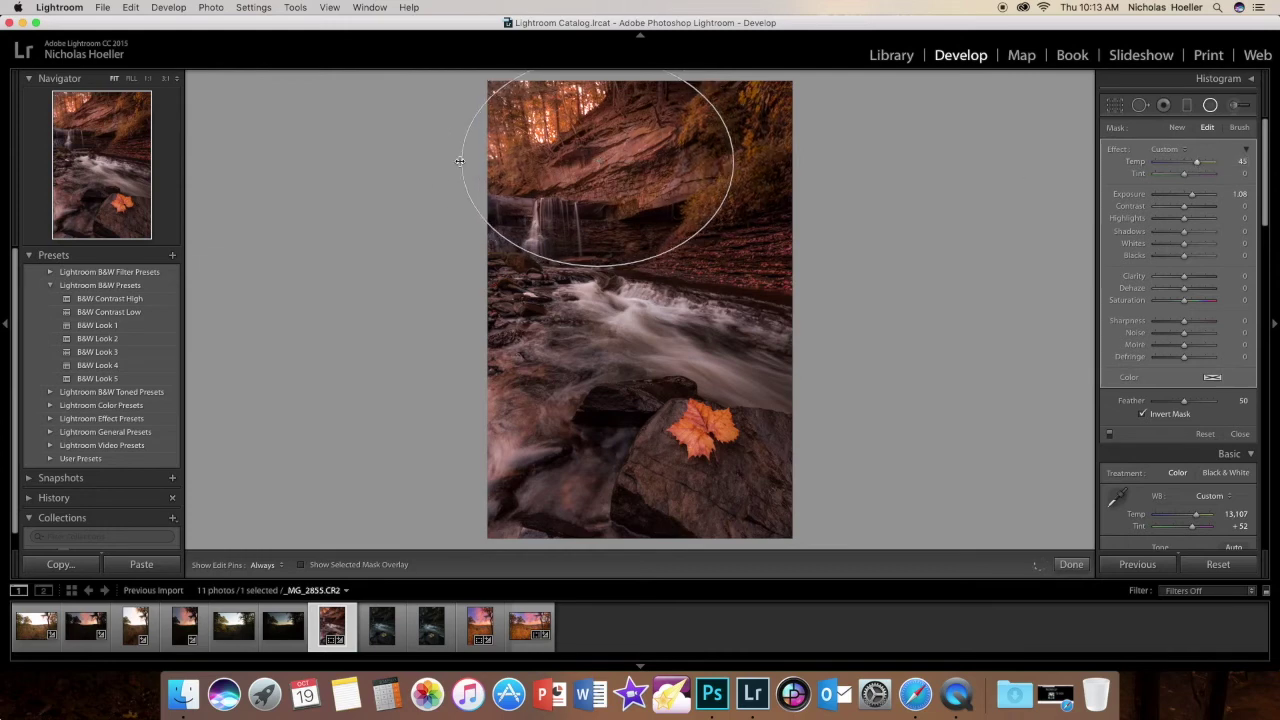
drag(737, 163, 766, 163)
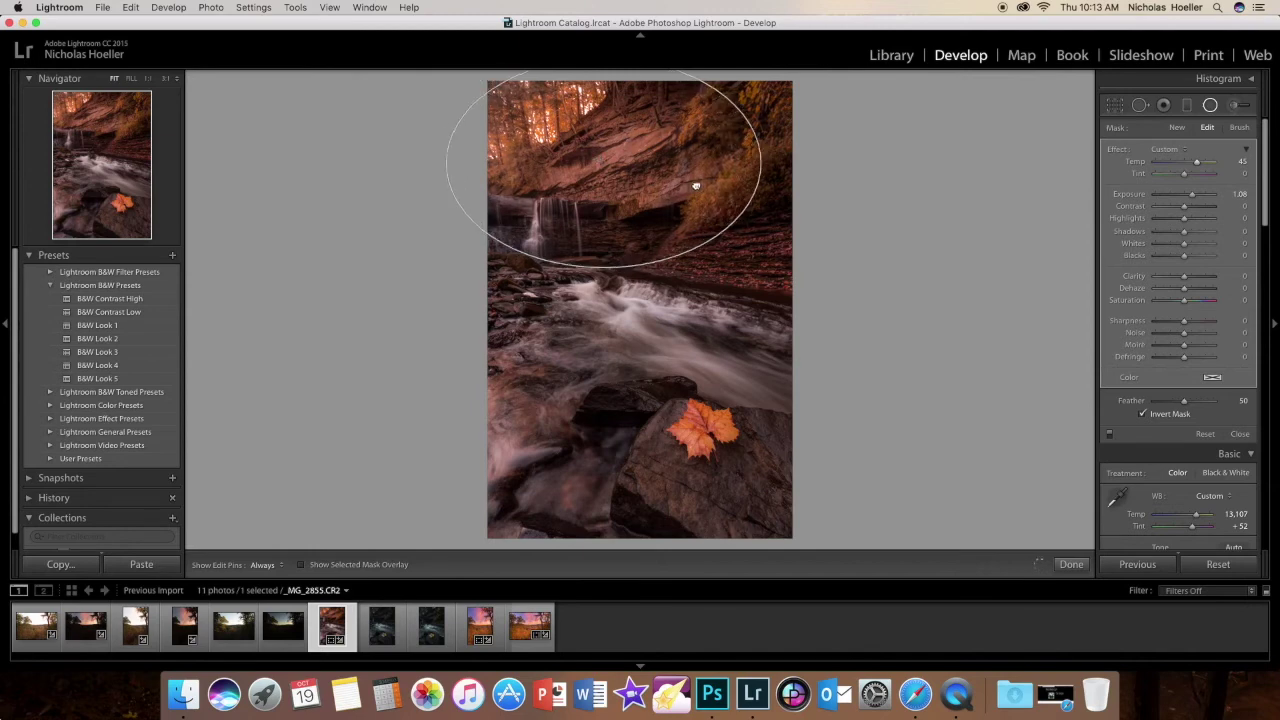
mouse_move(694, 183)
mouse_down()
mouse_move(640, 180)
mouse_move(678, 176)
mouse_up()
drag(1190, 196, 1189, 199)
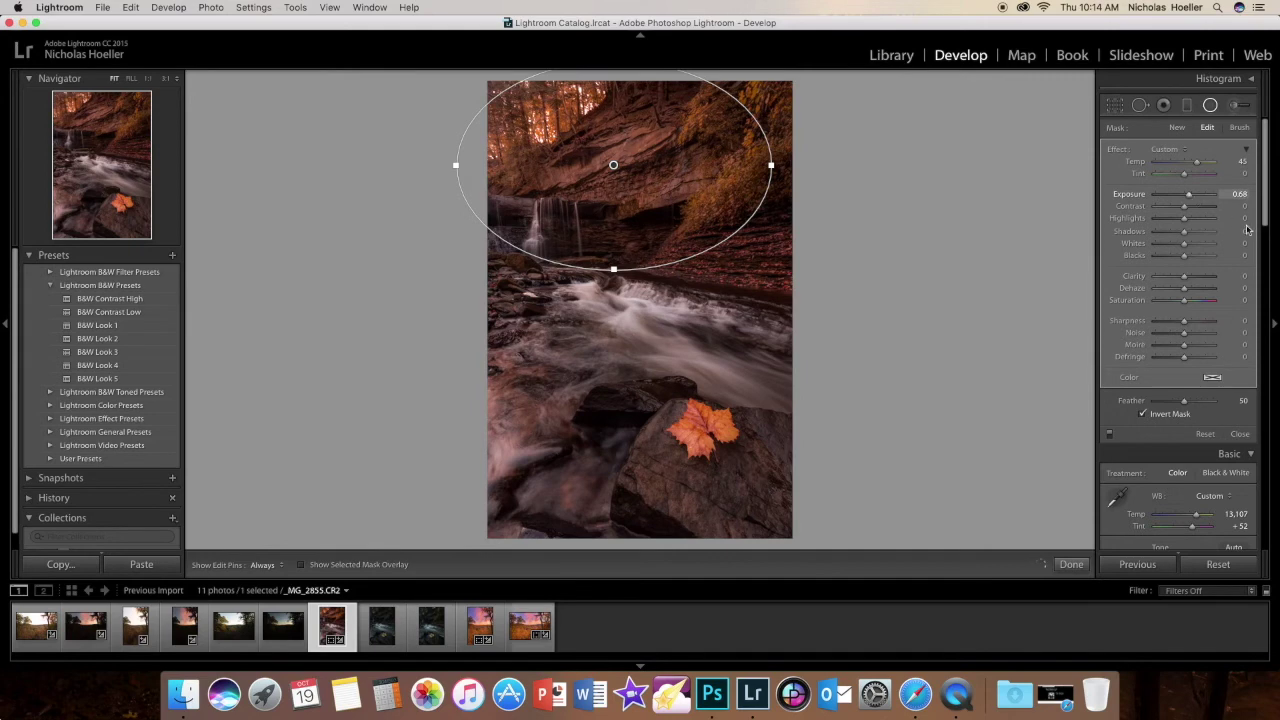
click(1070, 564)
key(backslash)
key(backslash)
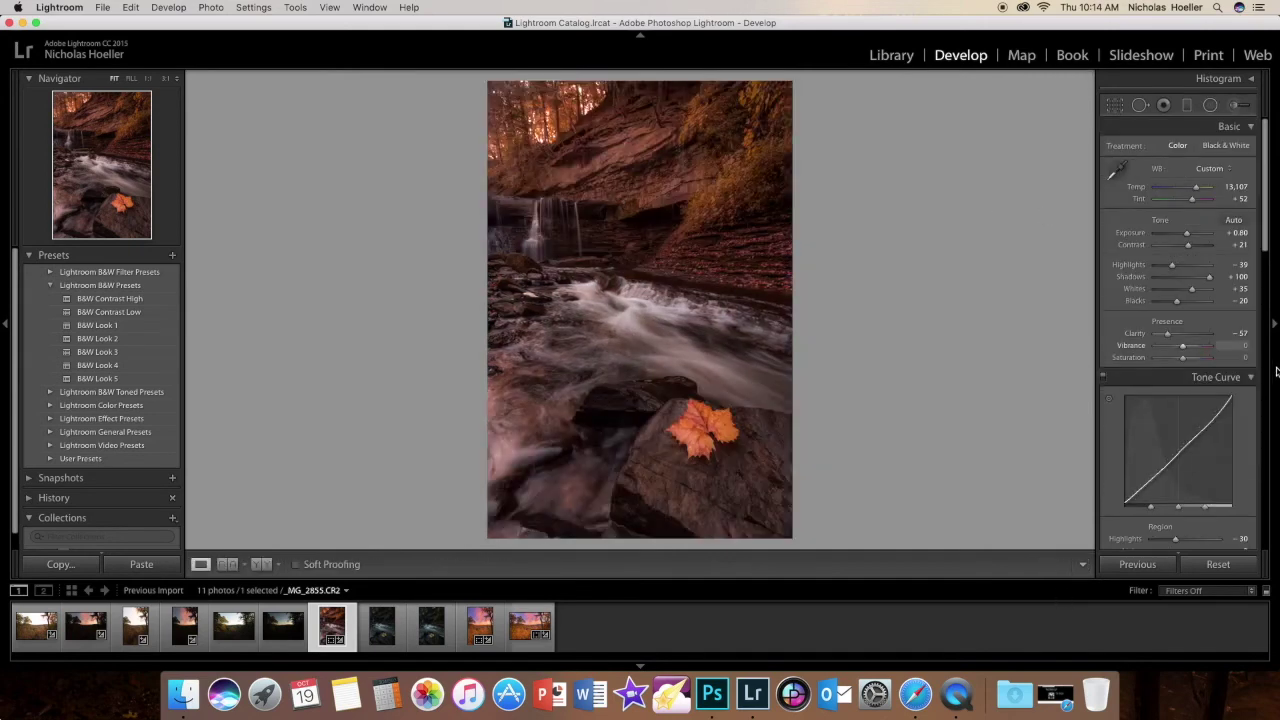
Circle the maple leaf with a new inverted radial filter at Exposure 0.25, comparing against the original
click(1210, 105)
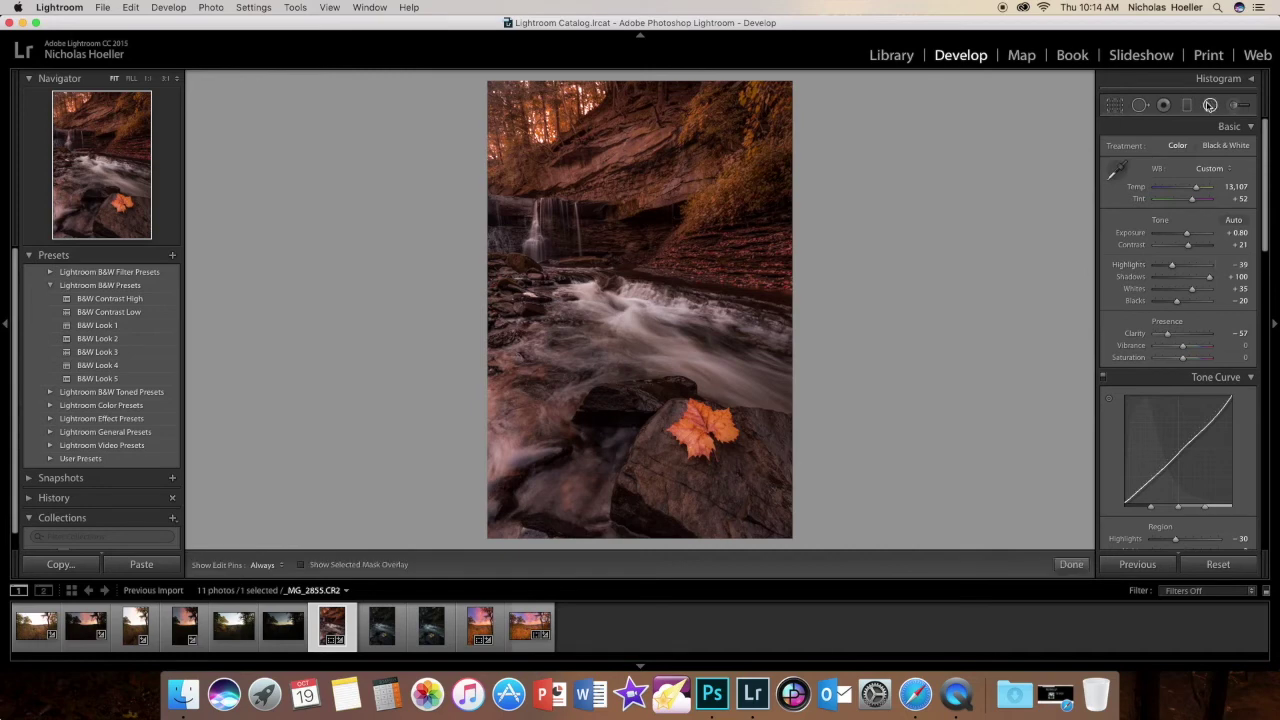
drag(676, 408, 709, 429)
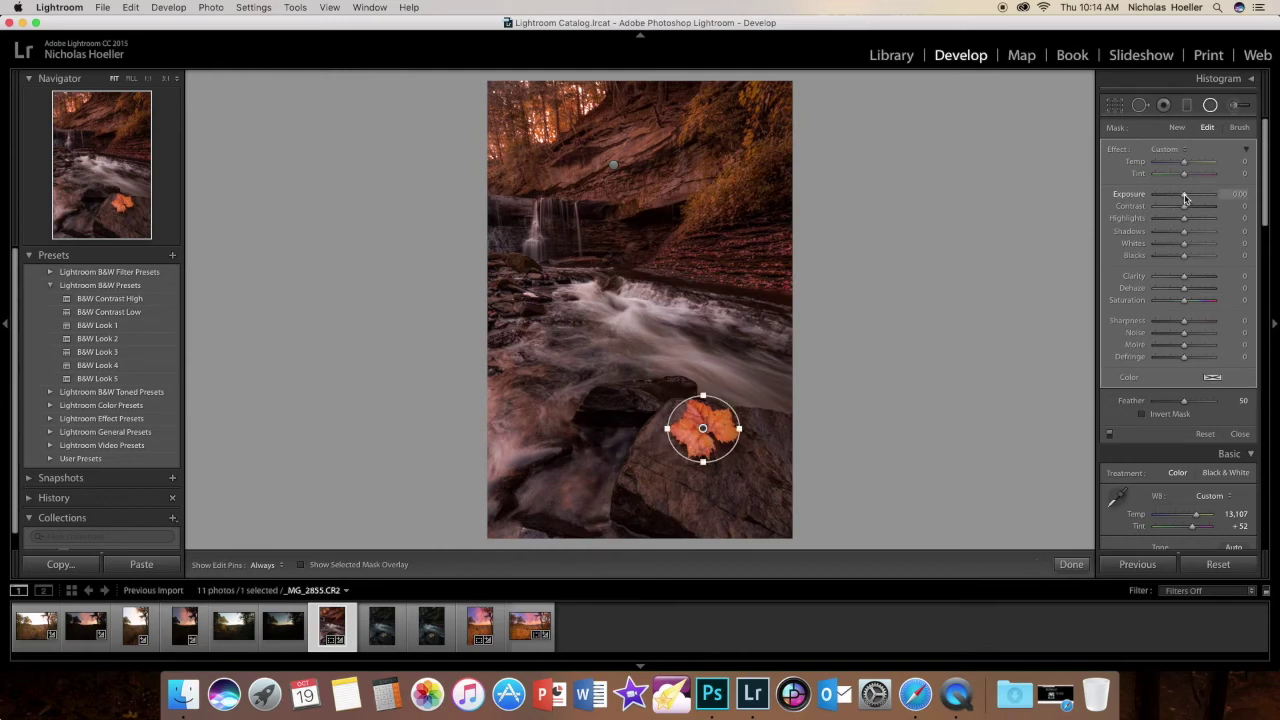
drag(1185, 198, 1187, 198)
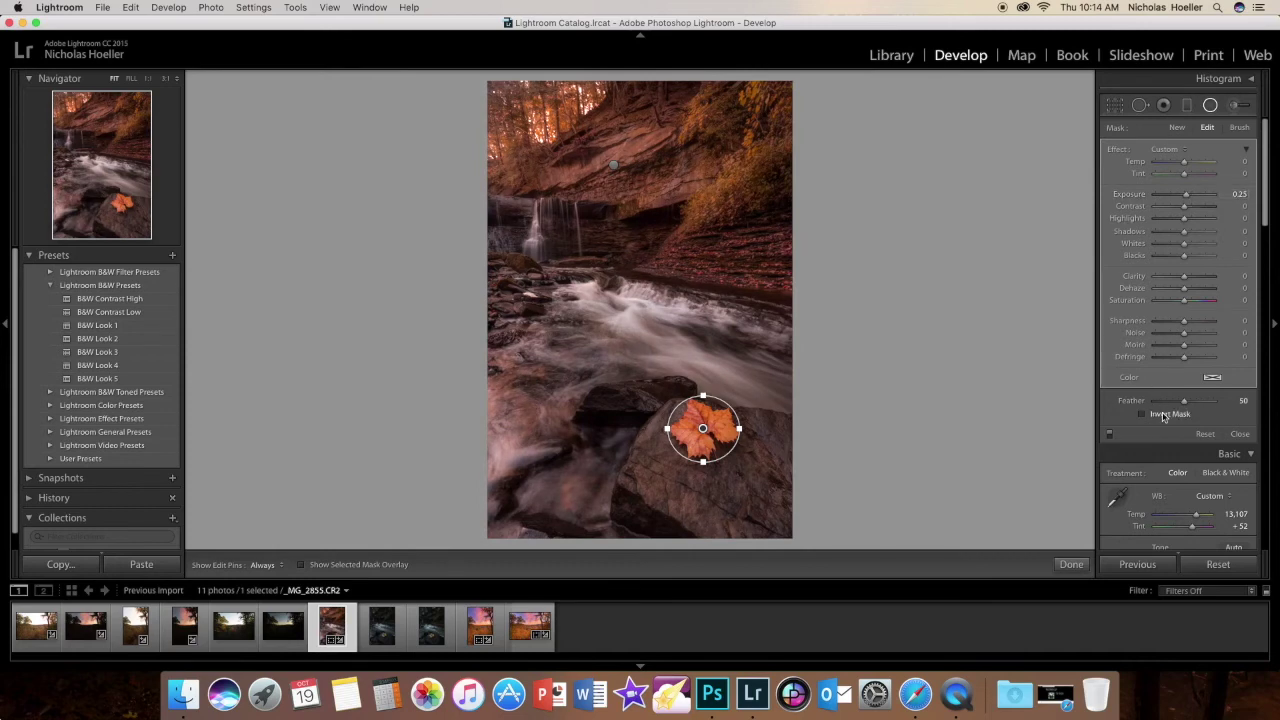
click(1163, 416)
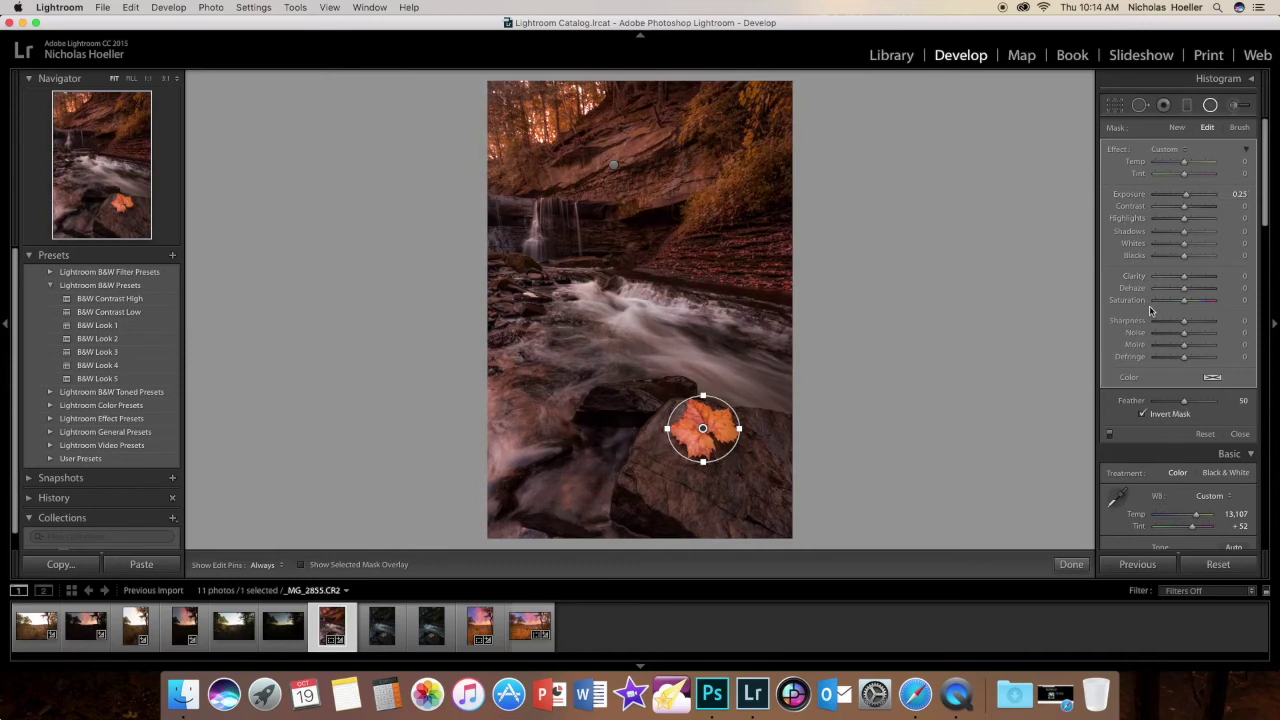
key(backslash)
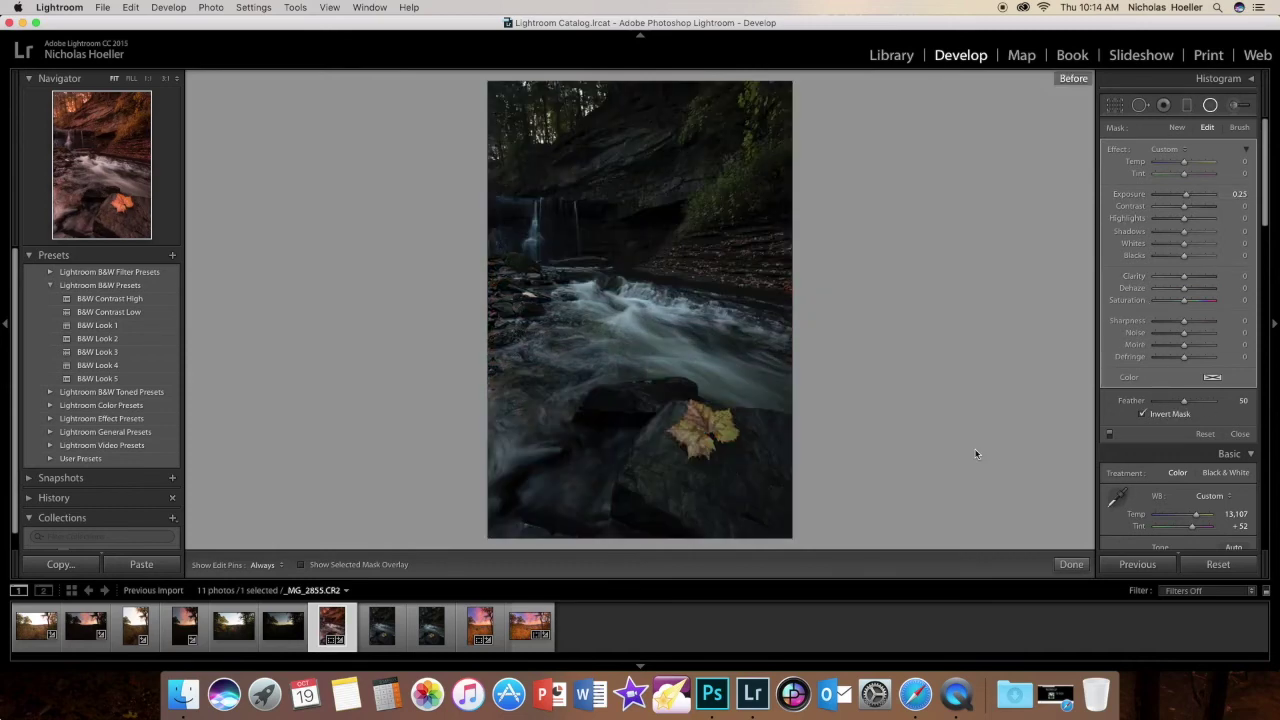
key(backslash)
click(1071, 564)
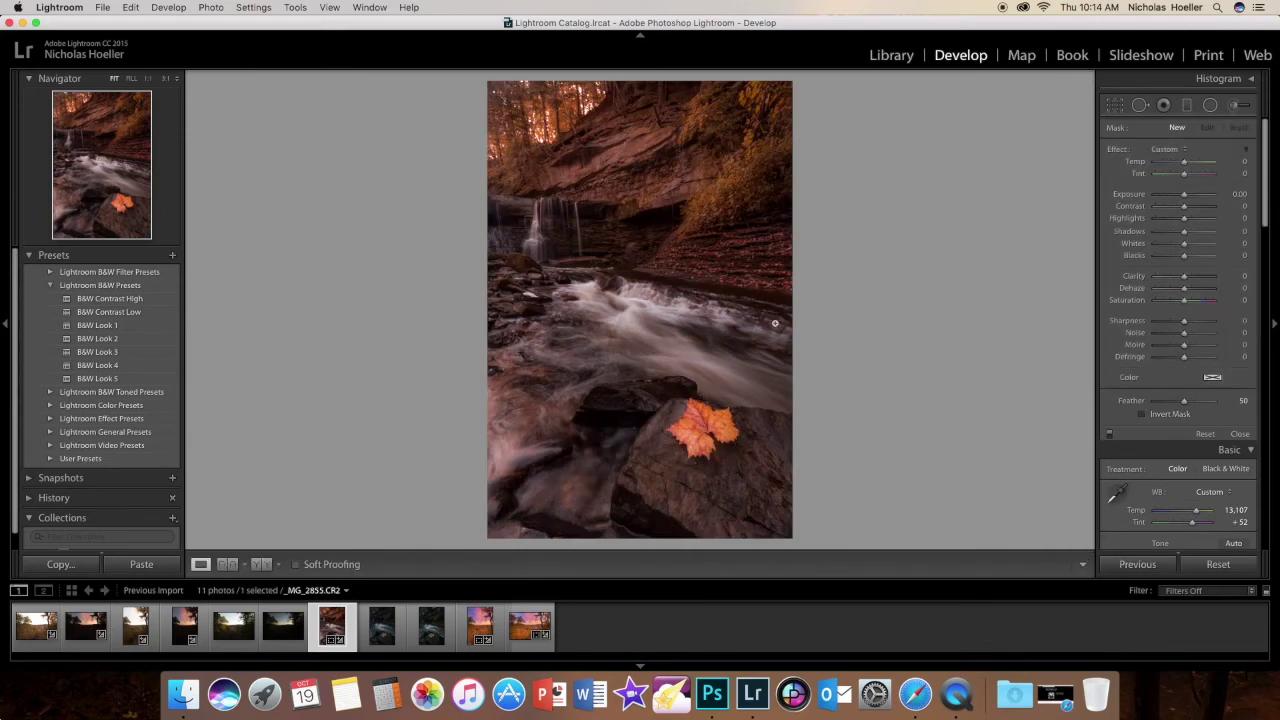
key(backslash)
key(backslash)
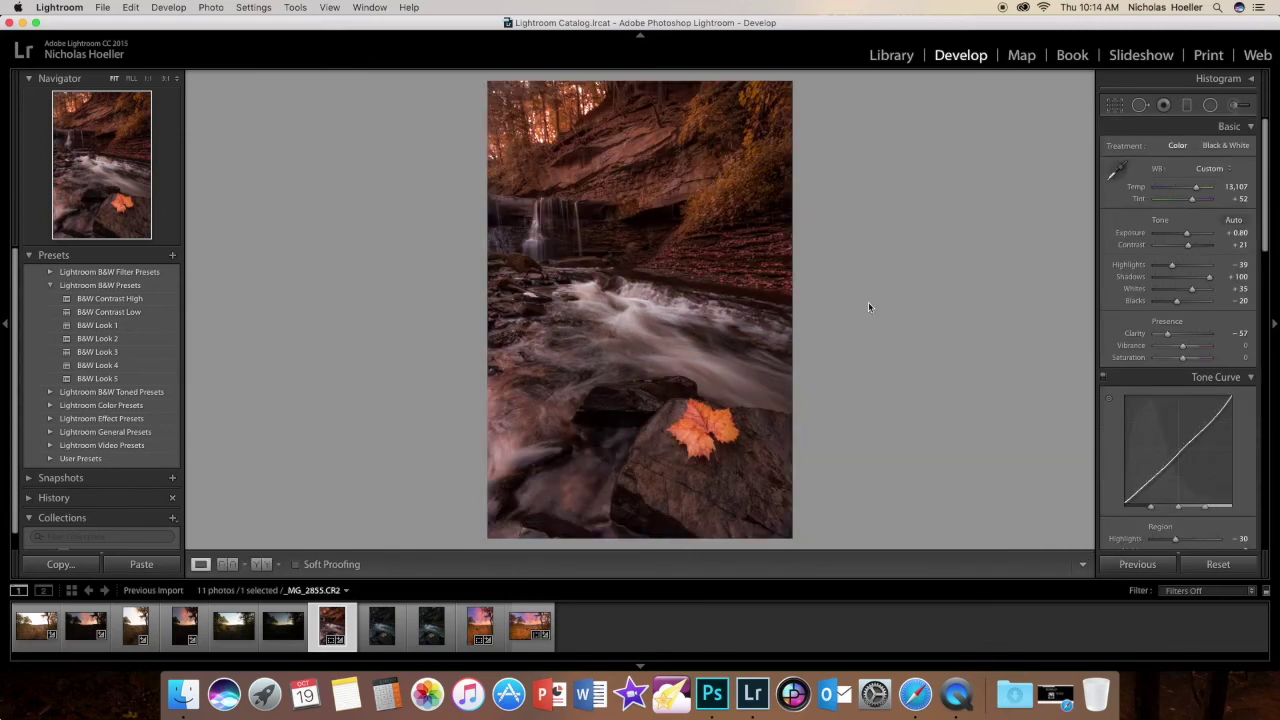
Set Vibrance to +24, Saturation to +11 and ease overall Exposure down to +0.60
scroll(1193, 220, down, 3)
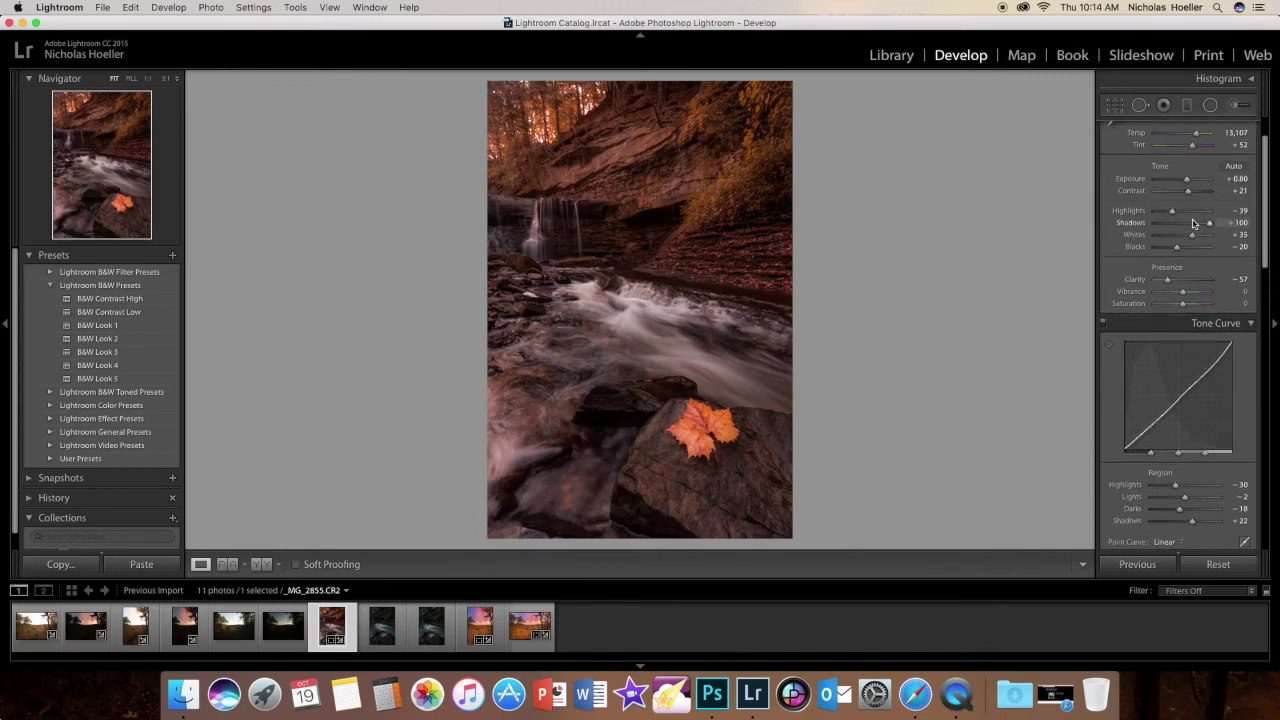
drag(1183, 293, 1190, 295)
drag(1186, 306, 1185, 304)
scroll(1186, 304, up, 2)
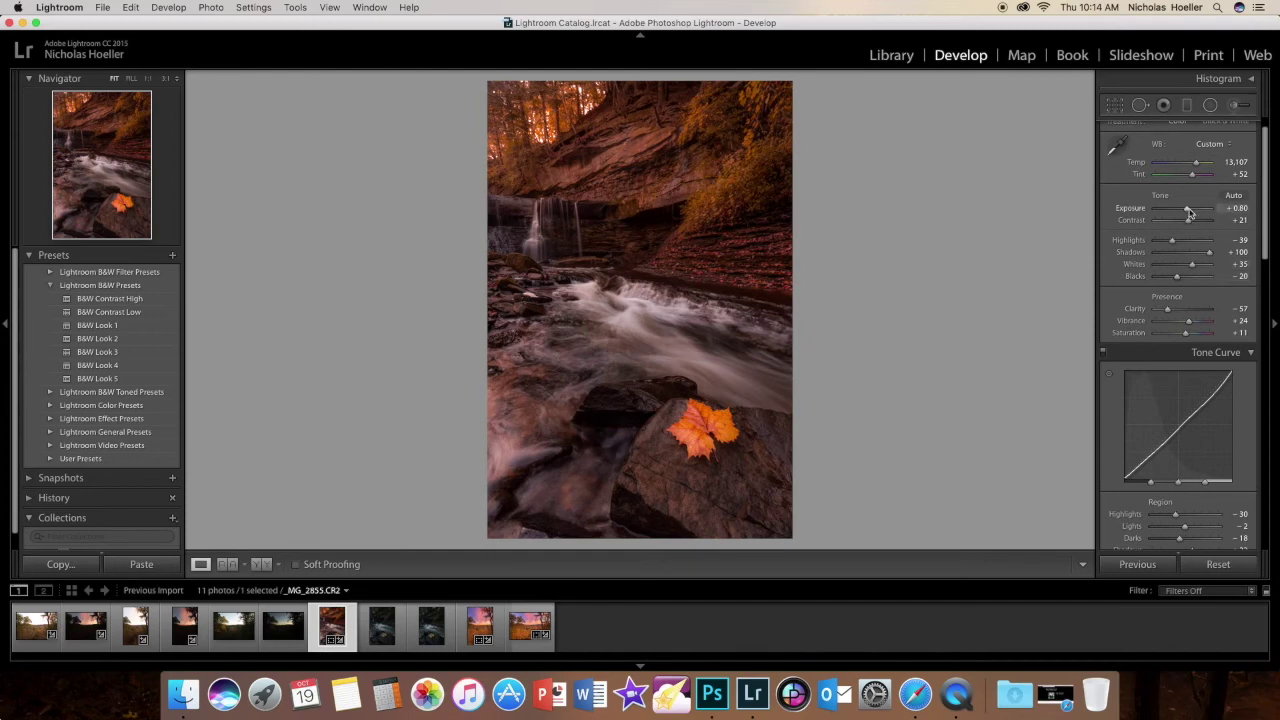
drag(1189, 213, 1187, 214)
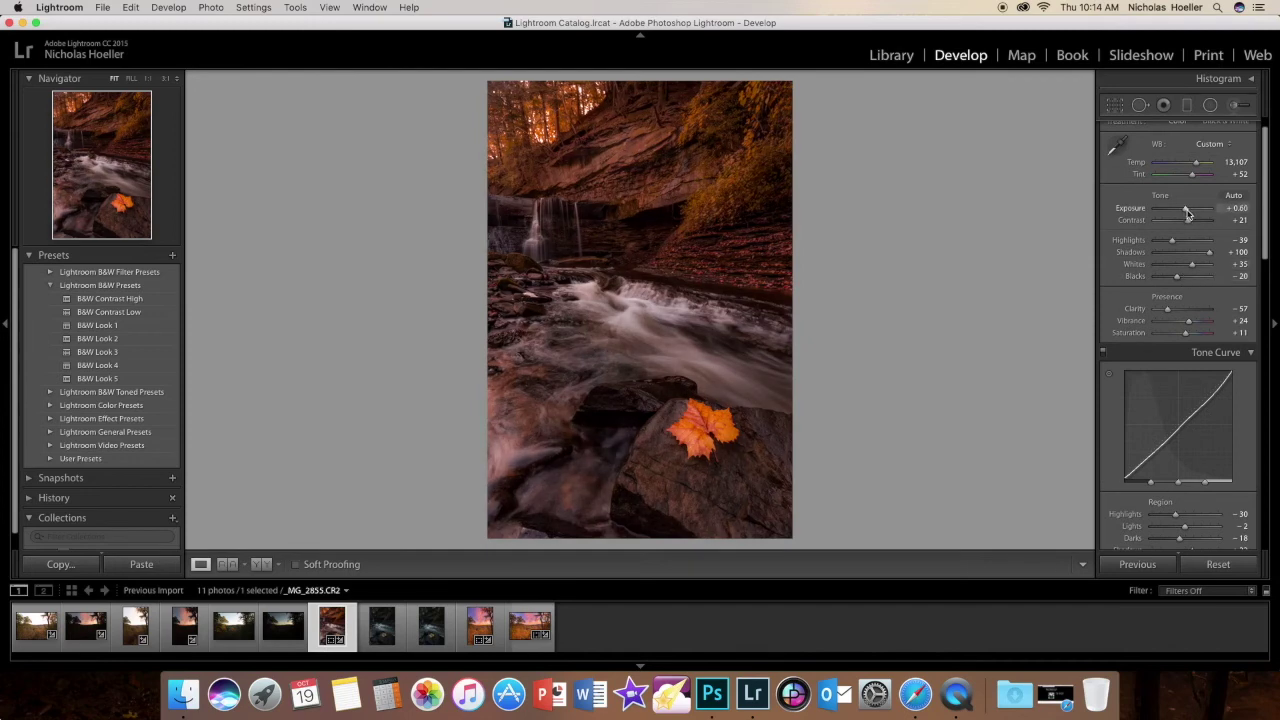
scroll(1187, 213, down, 15)
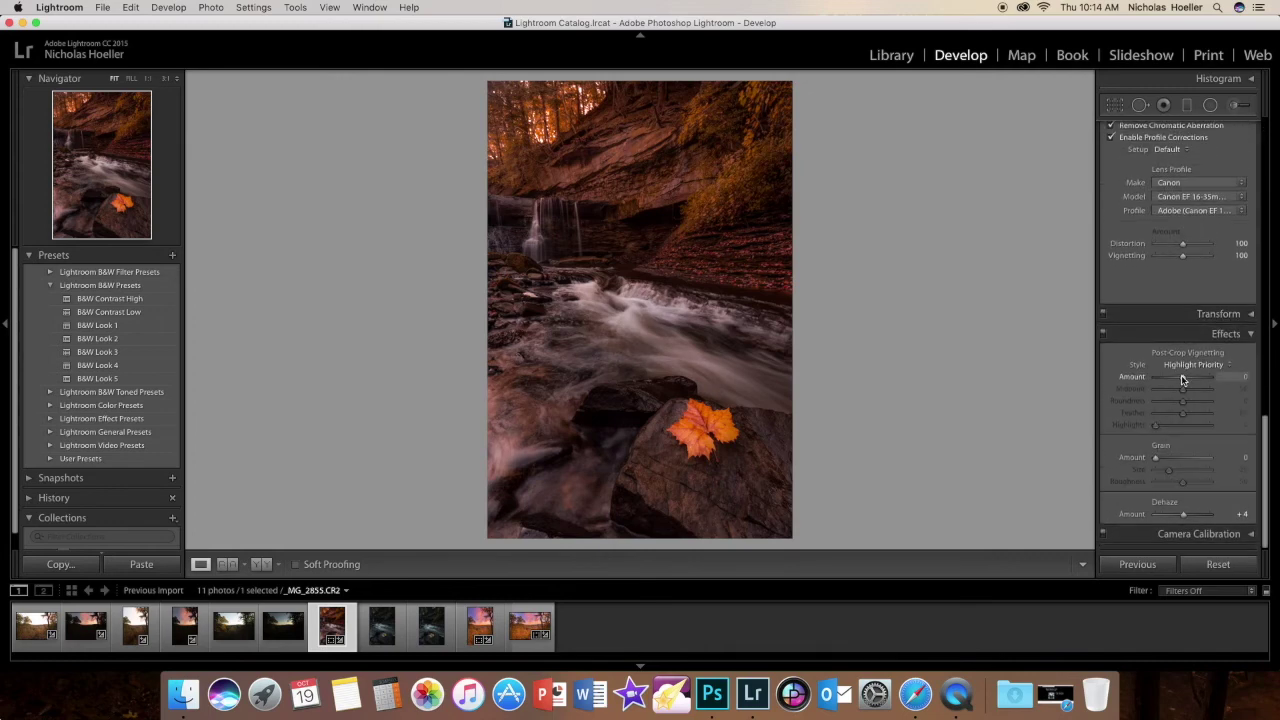
Apply a post-crop vignette of about -20 to darken the photo's corners
drag(1183, 377, 1177, 384)
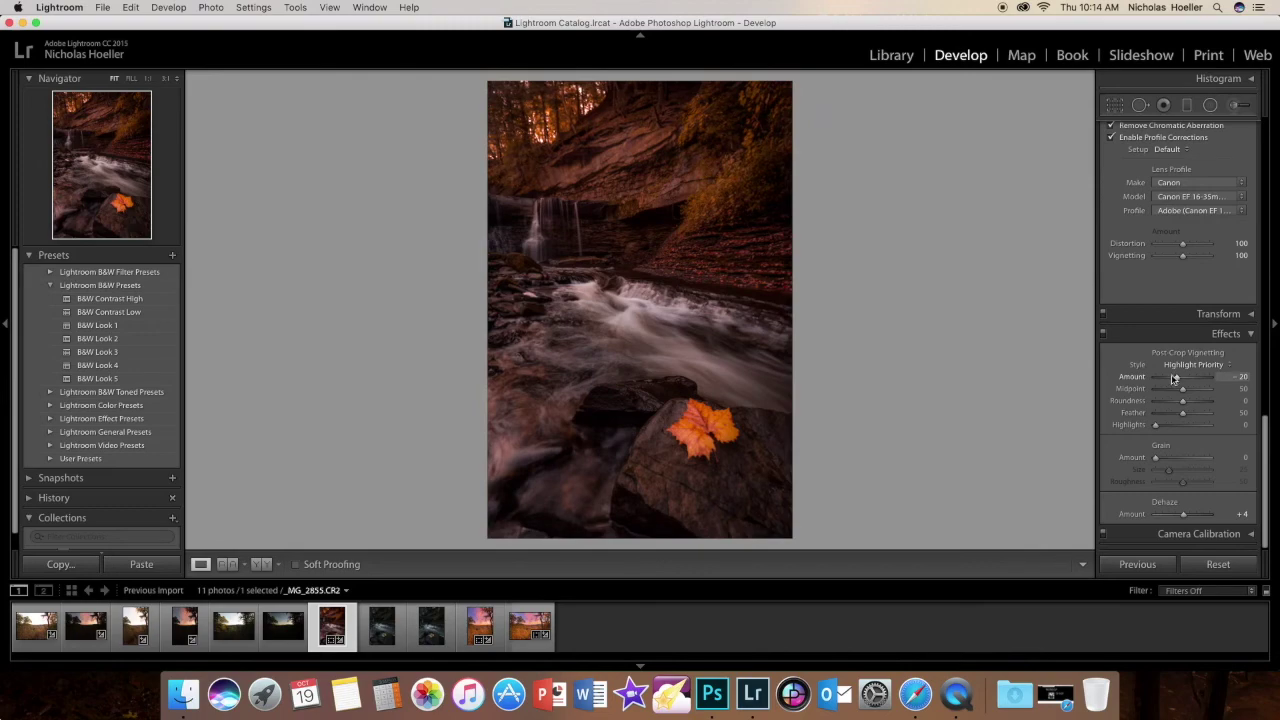
scroll(1150, 362, up, 10)
scroll(1147, 357, up, 2)
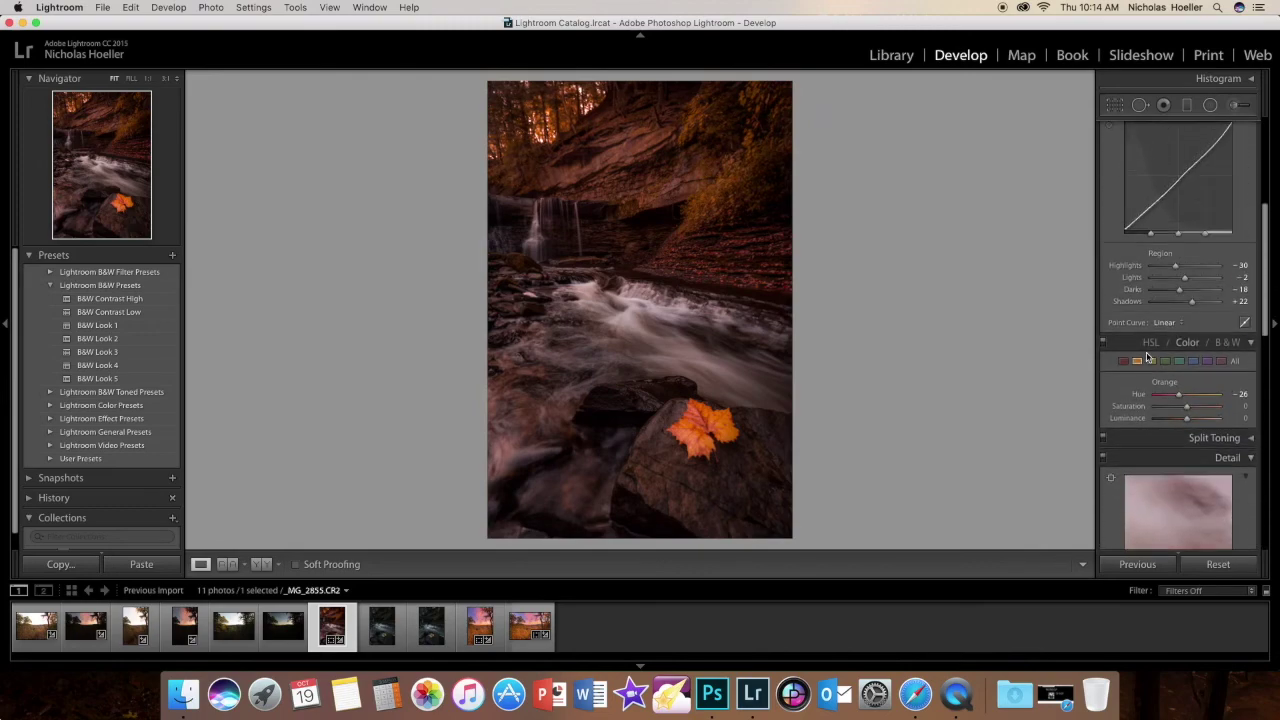
Zoom in on the maple leaf, zoom back out, and toggle Before to compare with the original
click(731, 424)
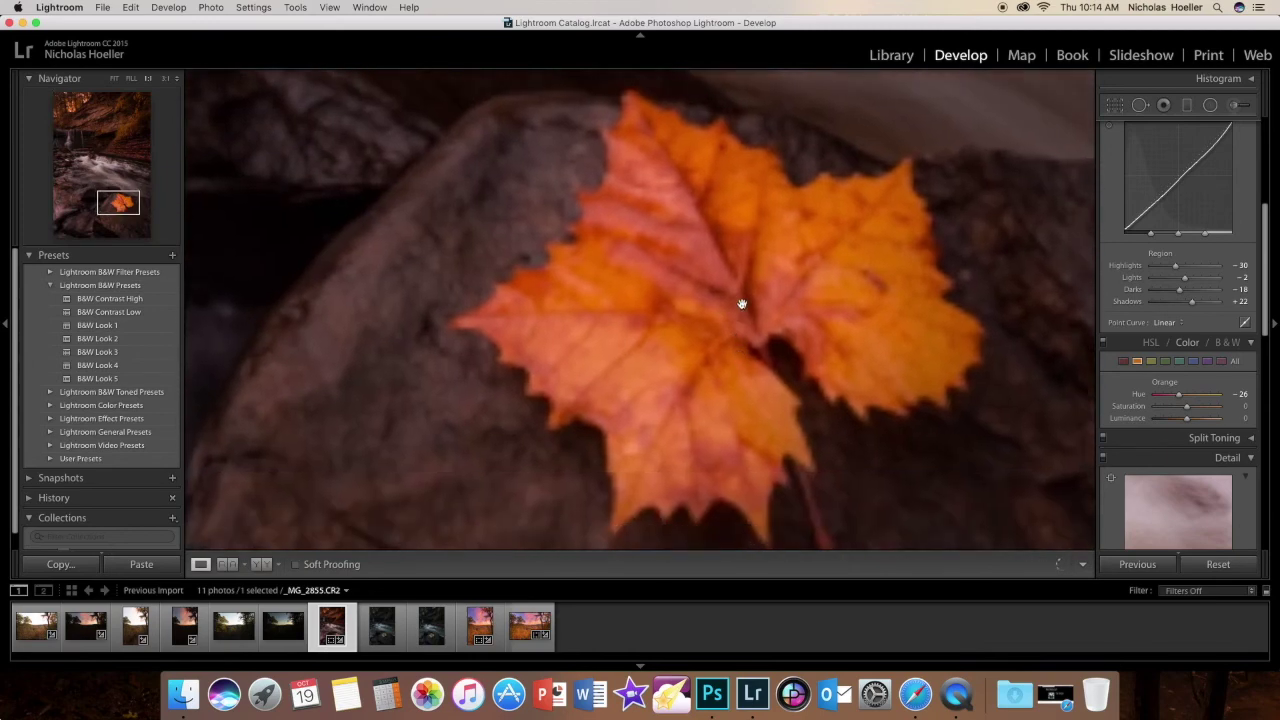
click(742, 301)
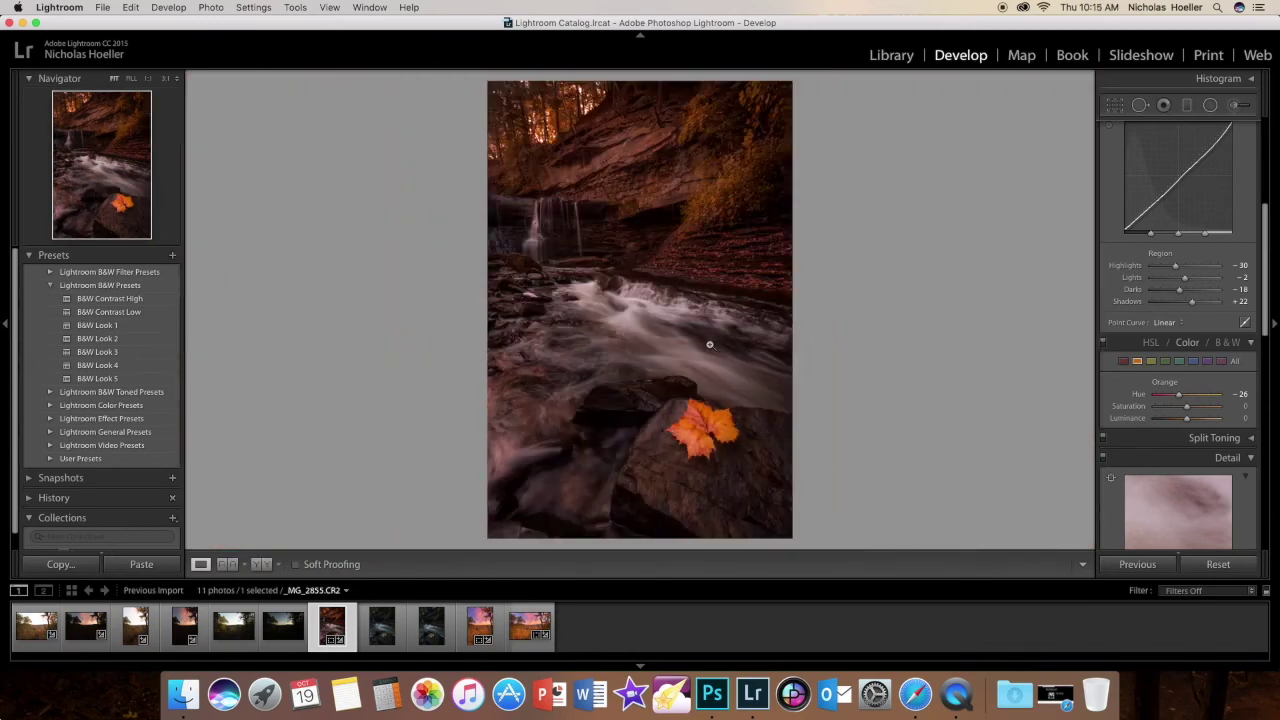
key(backslash)
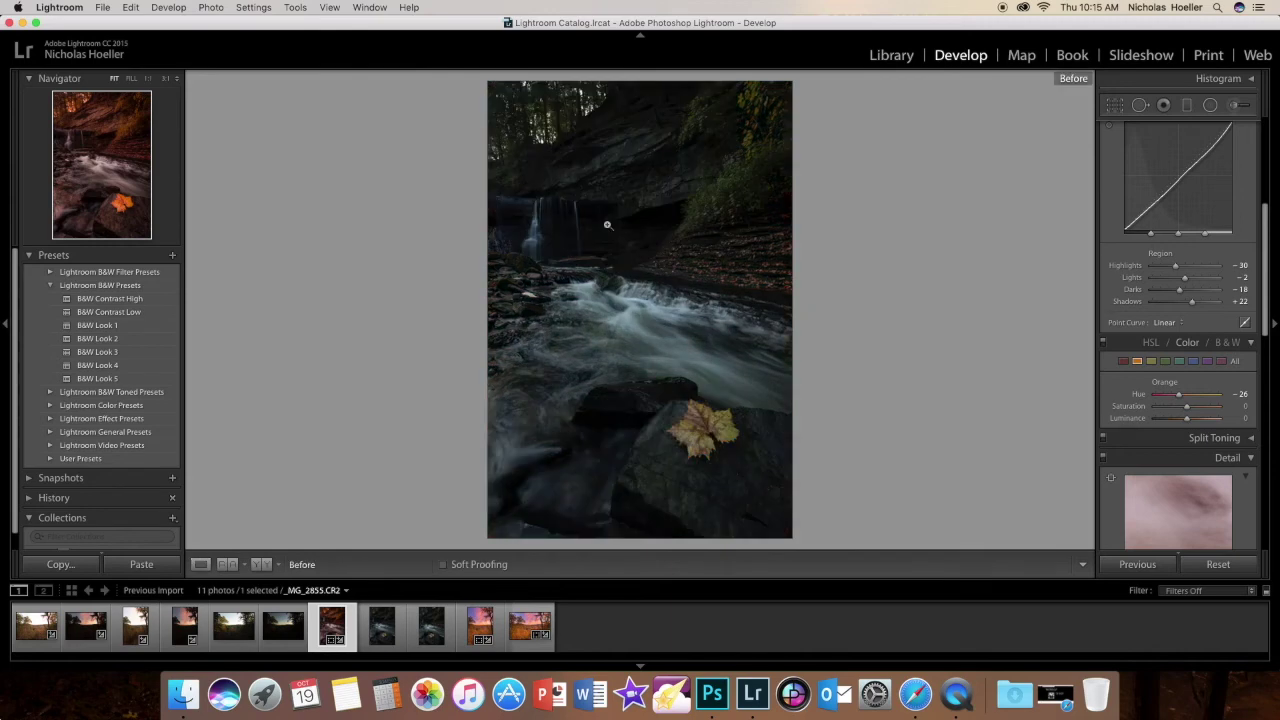
key(backslash)
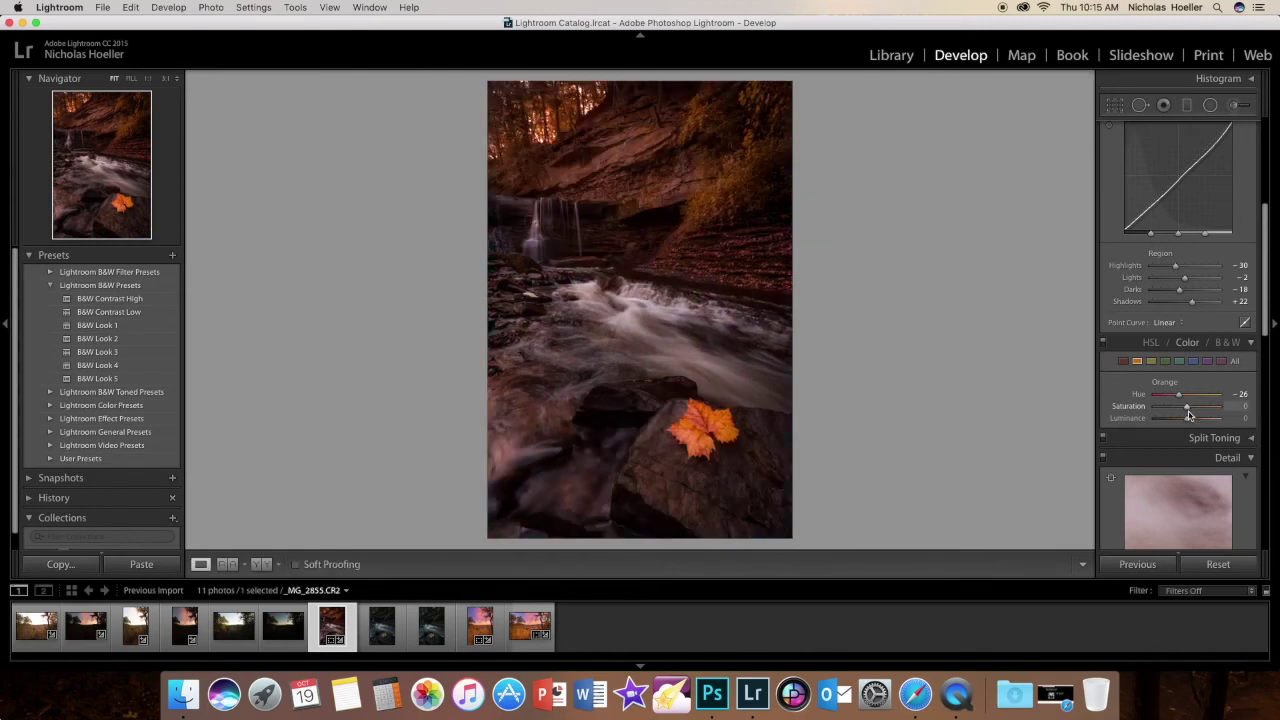
scroll(1186, 400, up, 5)
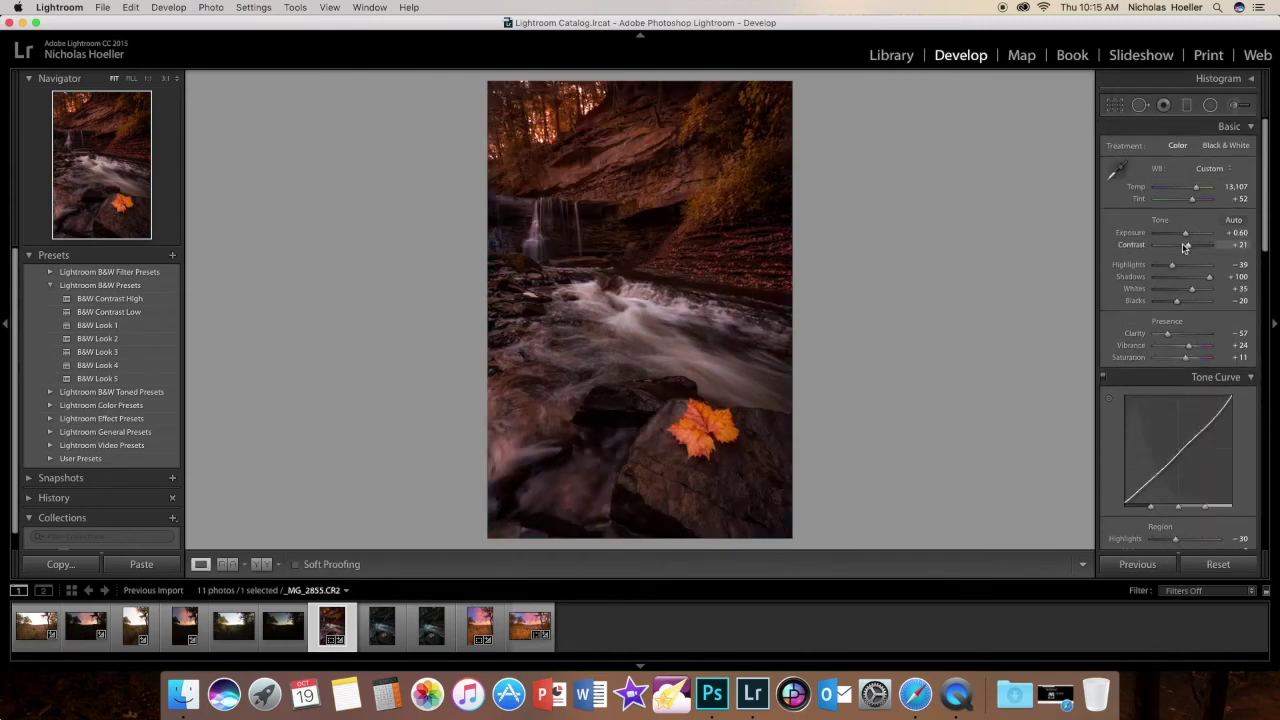
Reset the tone curve's lights point, lift the shadows slightly, and show Before & After side by side
mouse_move(1211, 423)
mouse_down()
mouse_move(1205, 436)
mouse_move(1210, 416)
mouse_up()
double_click(1210, 416)
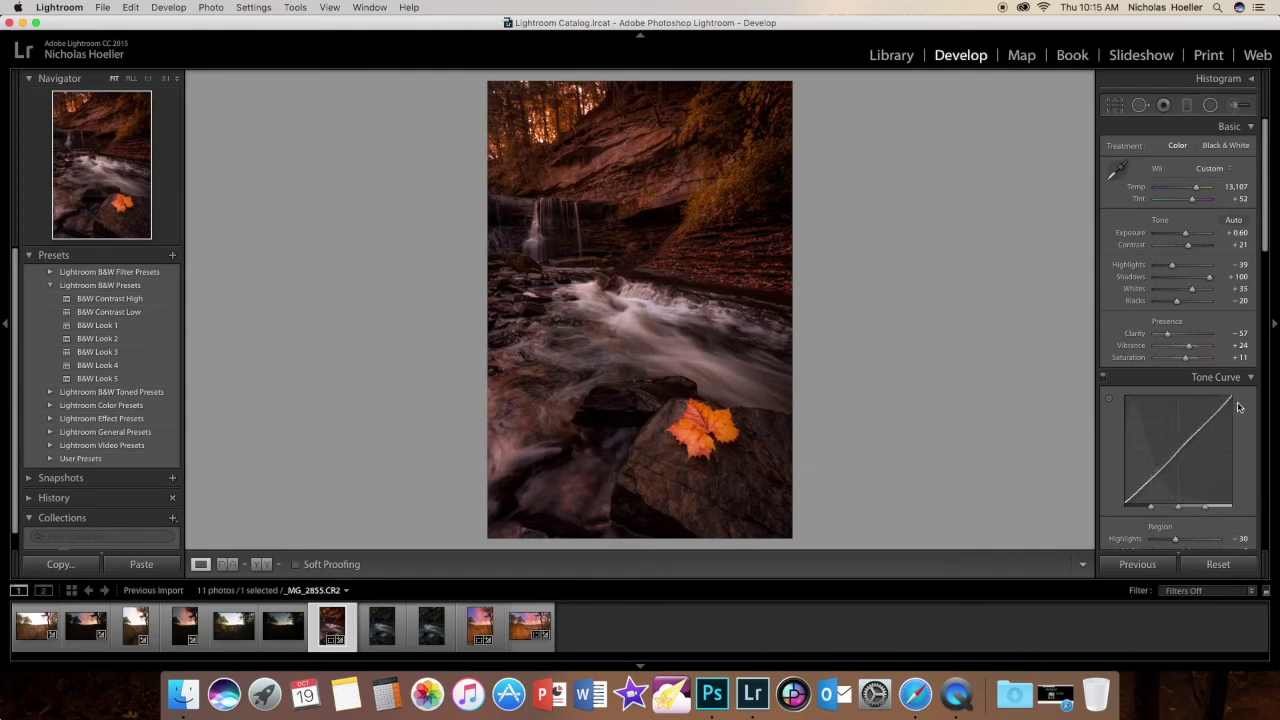
drag(1142, 492, 1141, 489)
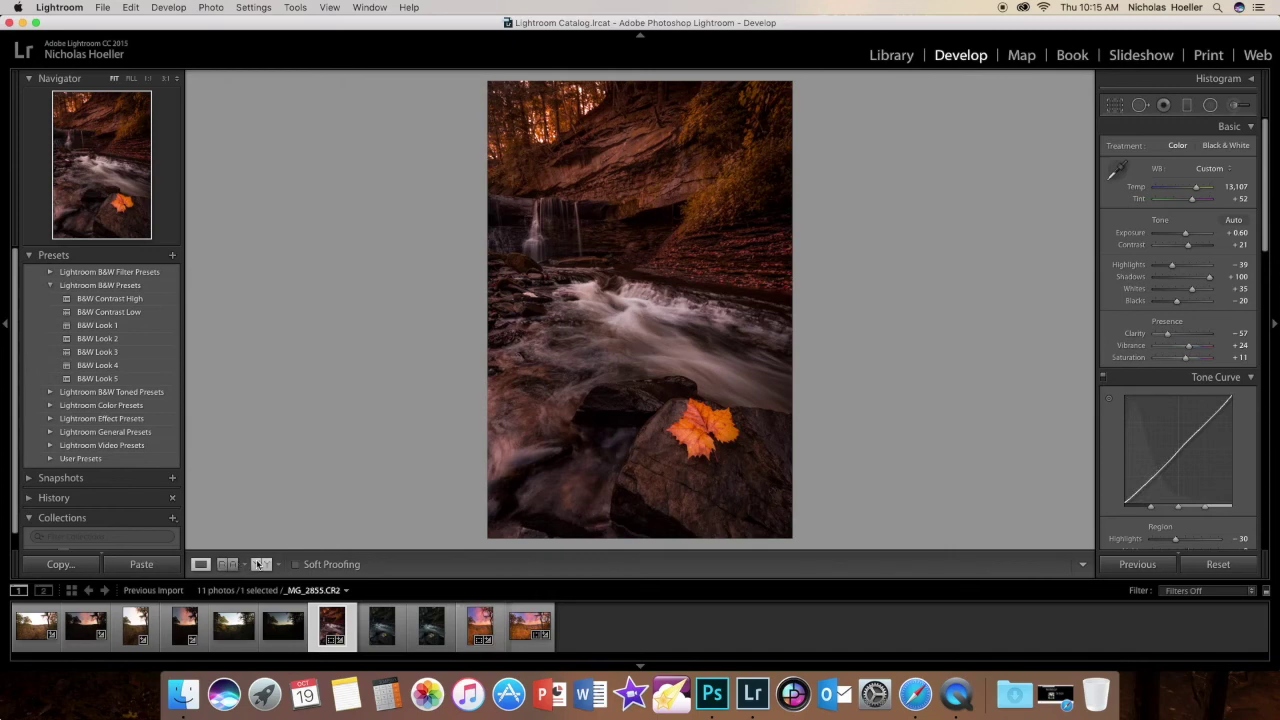
click(258, 564)
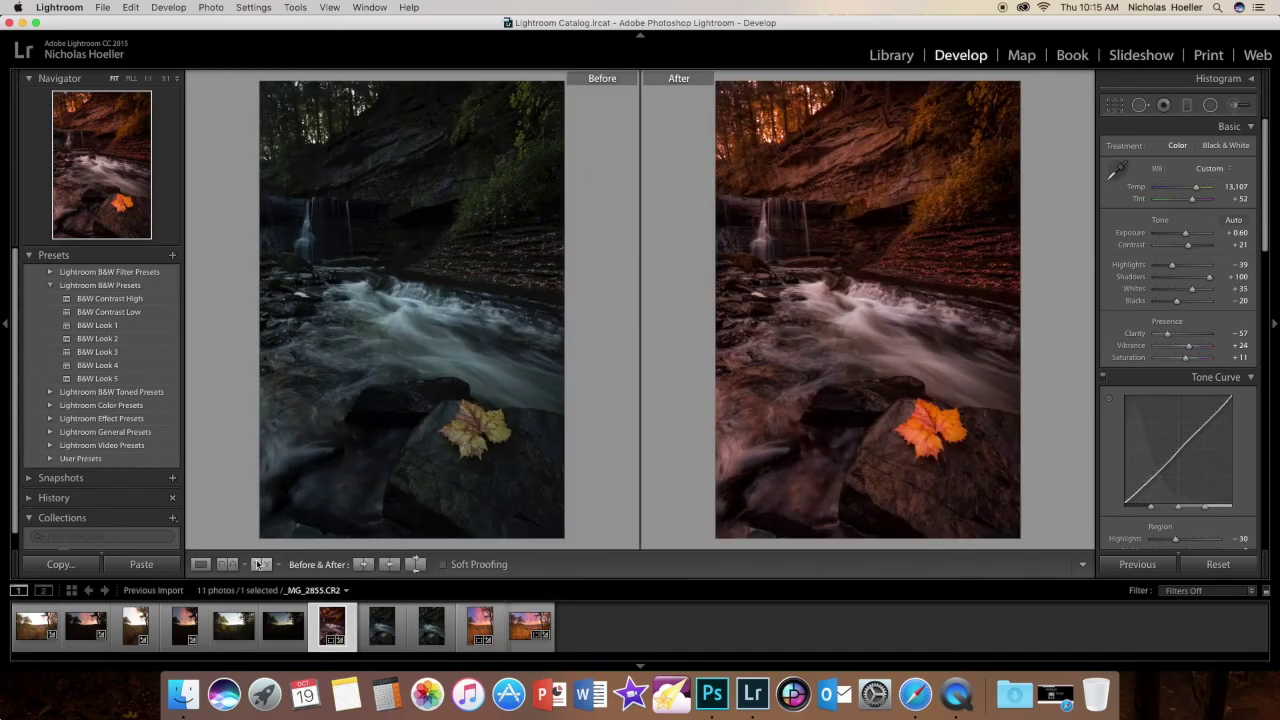
Switch back to the Loupe view showing only the edited photo
click(201, 565)
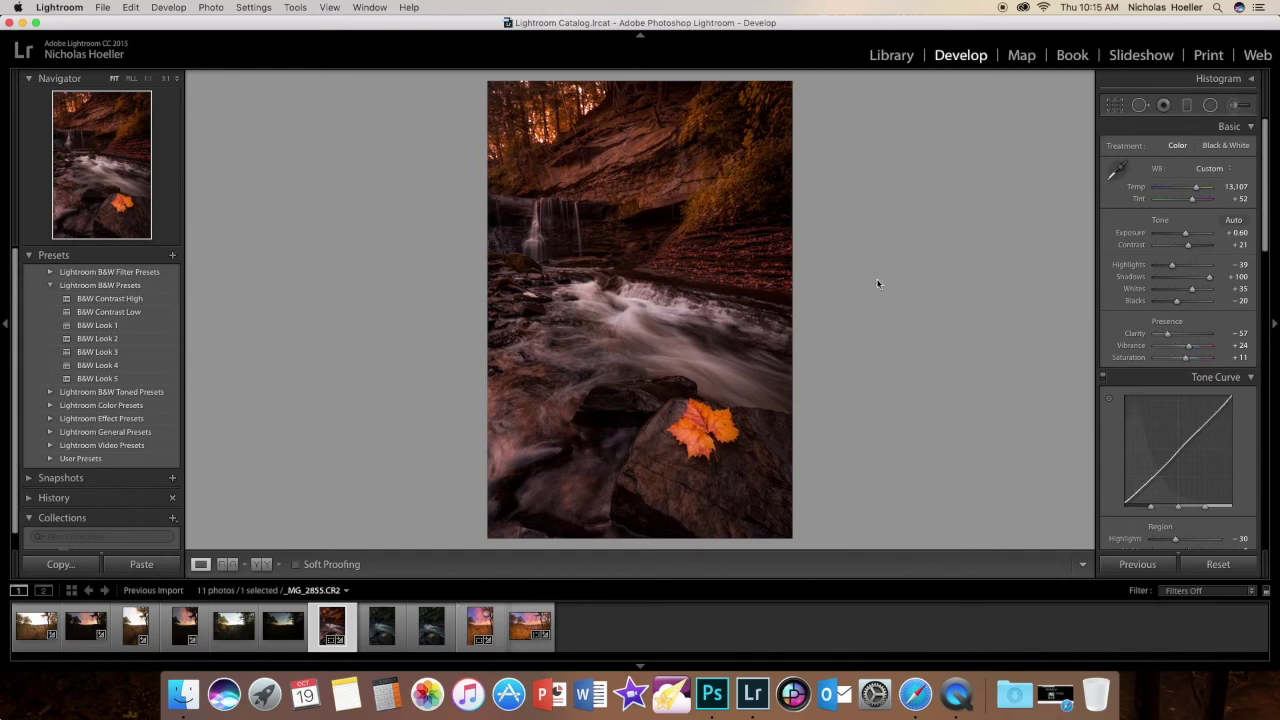